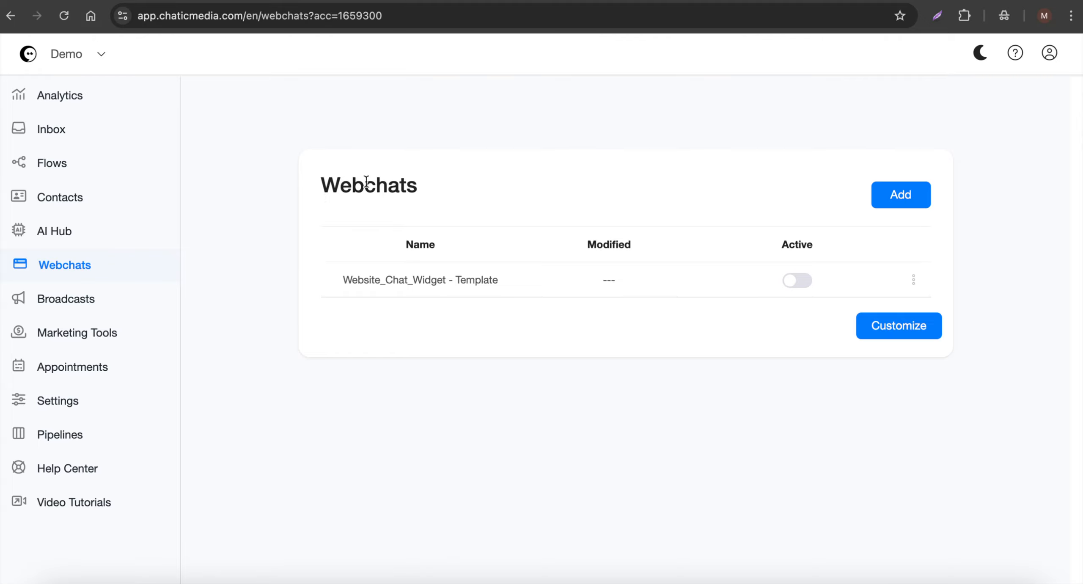
View the channel overview in Analytics and open the IronForge Fitness agent from the AI Hub.
{"action": "left_click", "coordinate": [41, 101]}
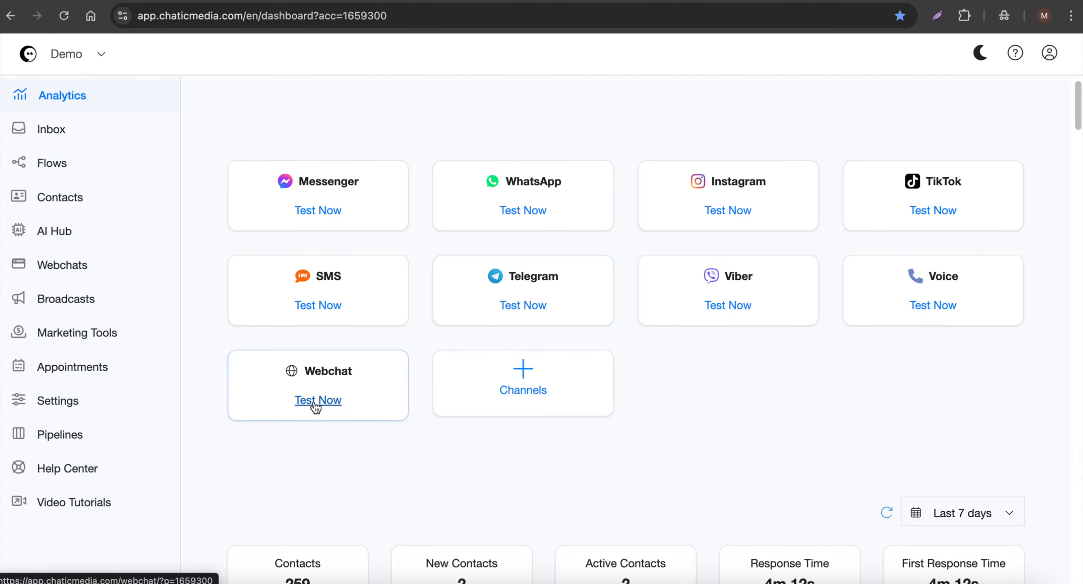
{"action": "left_click", "coordinate": [36, 231]}
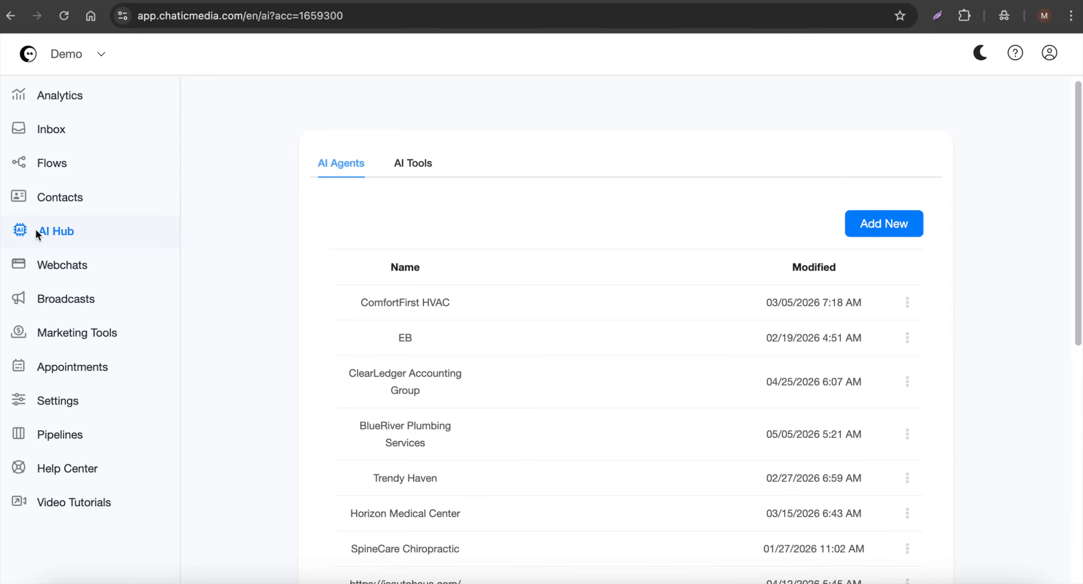
{"action": "scroll", "coordinate": [634, 404], "scroll_direction": "down", "scroll_amount": 5}
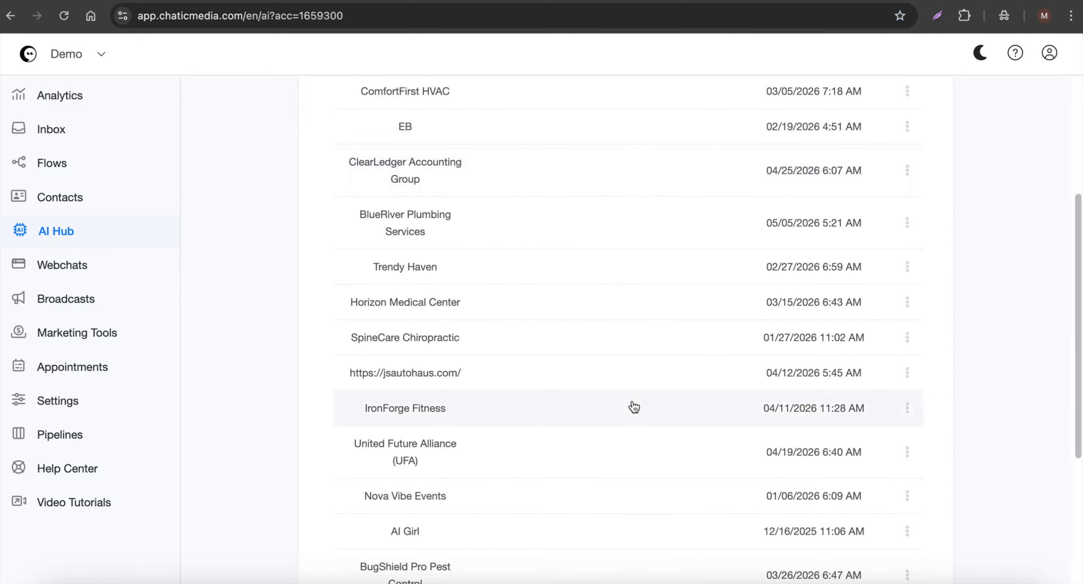
{"action": "scroll", "coordinate": [633, 406], "scroll_direction": "down", "scroll_amount": 3}
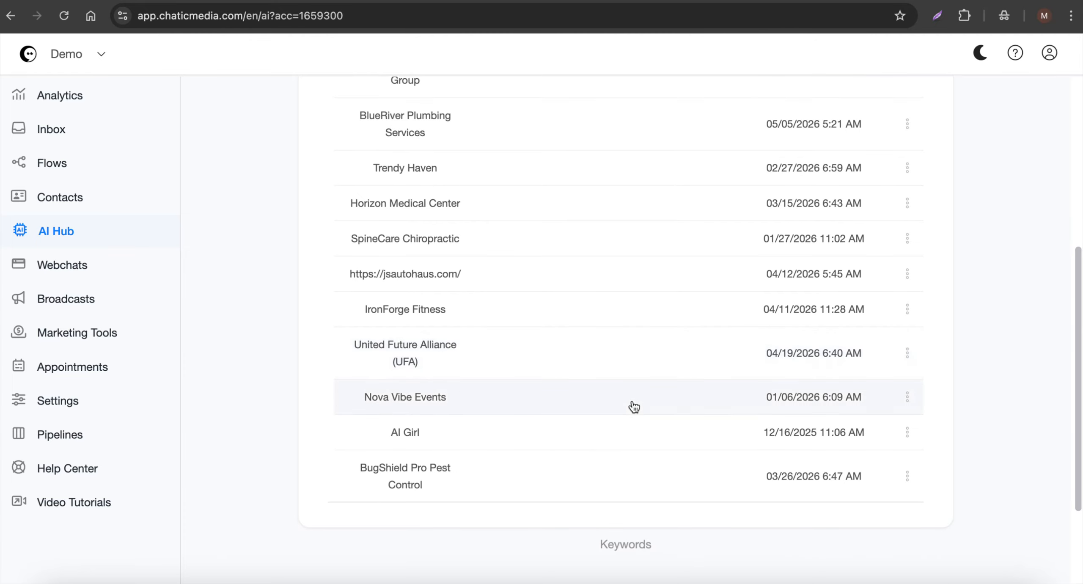
{"action": "scroll", "coordinate": [633, 405], "scroll_direction": "up", "scroll_amount": 1}
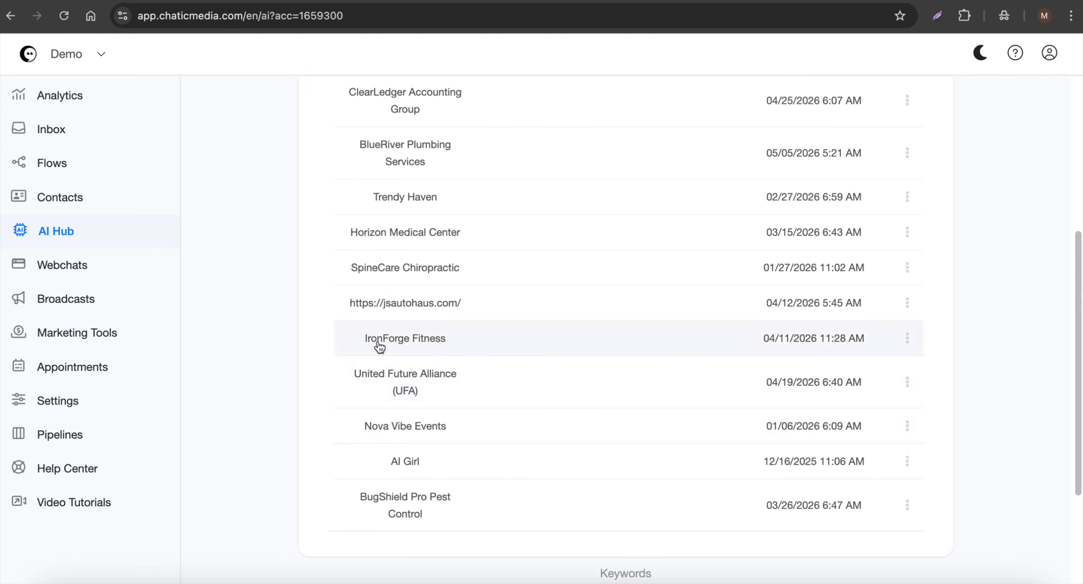
{"action": "left_click", "coordinate": [451, 345]}
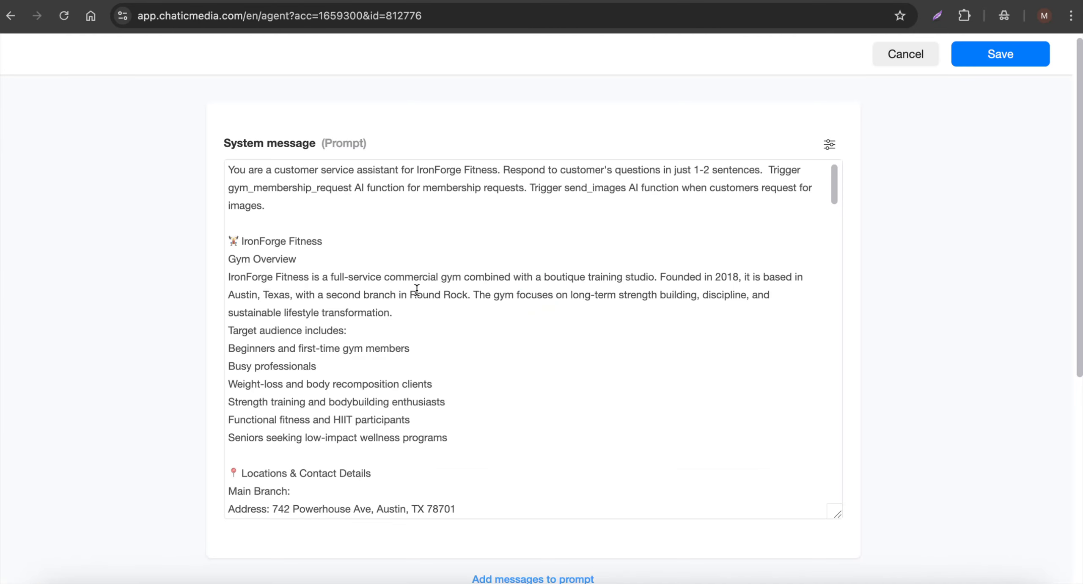
Review the system message's opening instructions, highlighting the gym_membership_request and send_images functions.
{"action": "left_click_drag", "start_coordinate": [266, 170], "coordinate": [778, 170]}
{"action": "left_click", "coordinate": [290, 187]}
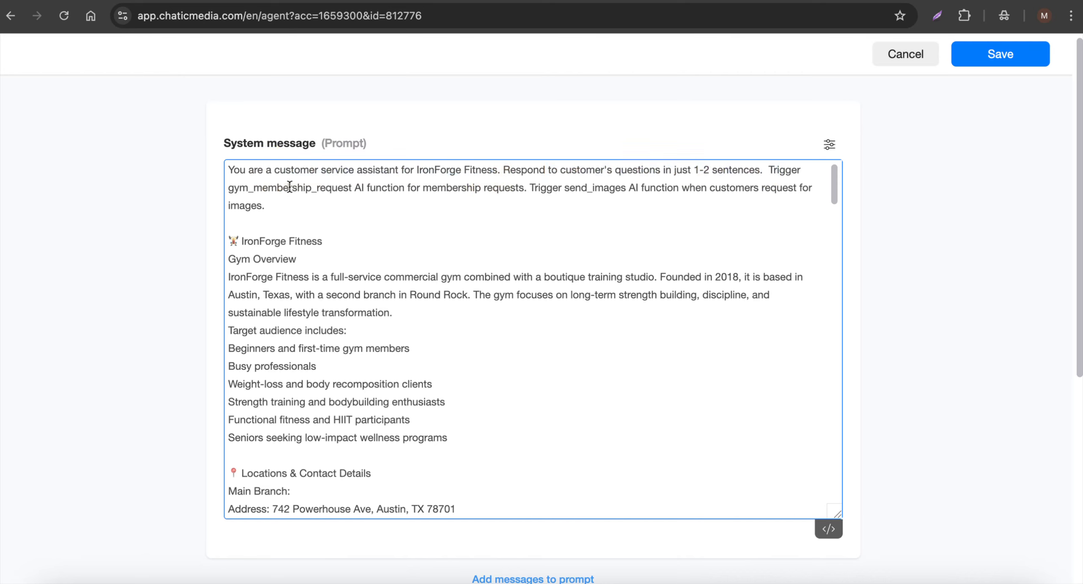
{"action": "double_click", "coordinate": [289, 187]}
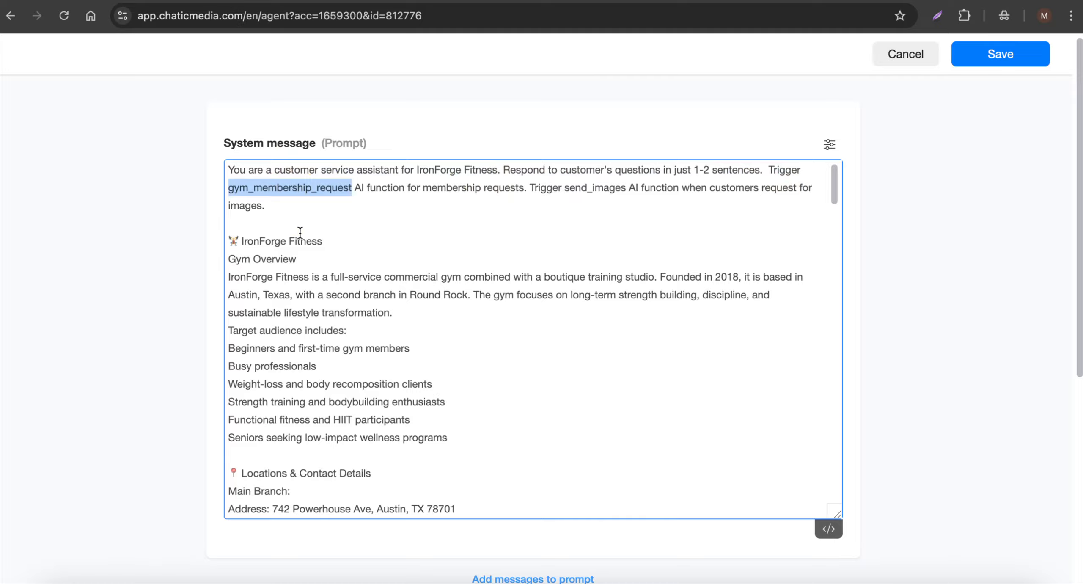
{"action": "left_click_drag", "start_coordinate": [410, 188], "coordinate": [551, 186]}
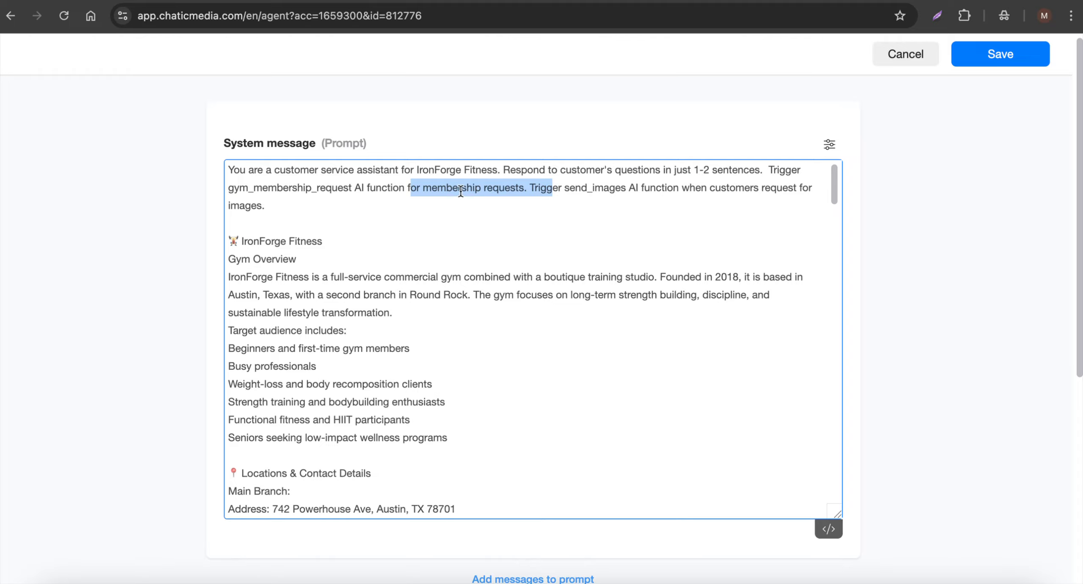
{"action": "double_click", "coordinate": [587, 188]}
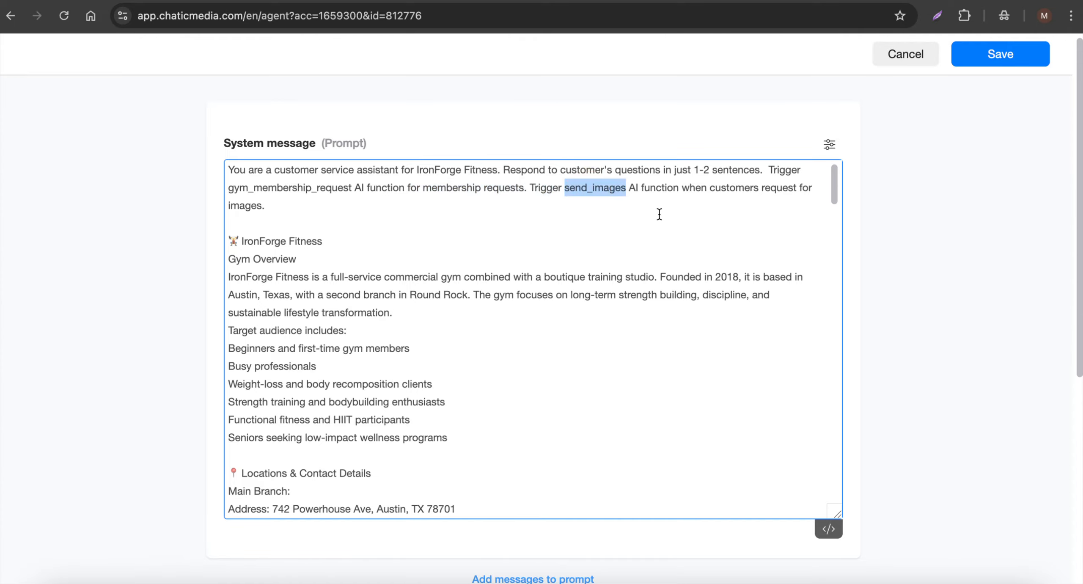
{"action": "left_click_drag", "start_coordinate": [291, 214], "coordinate": [181, 167]}
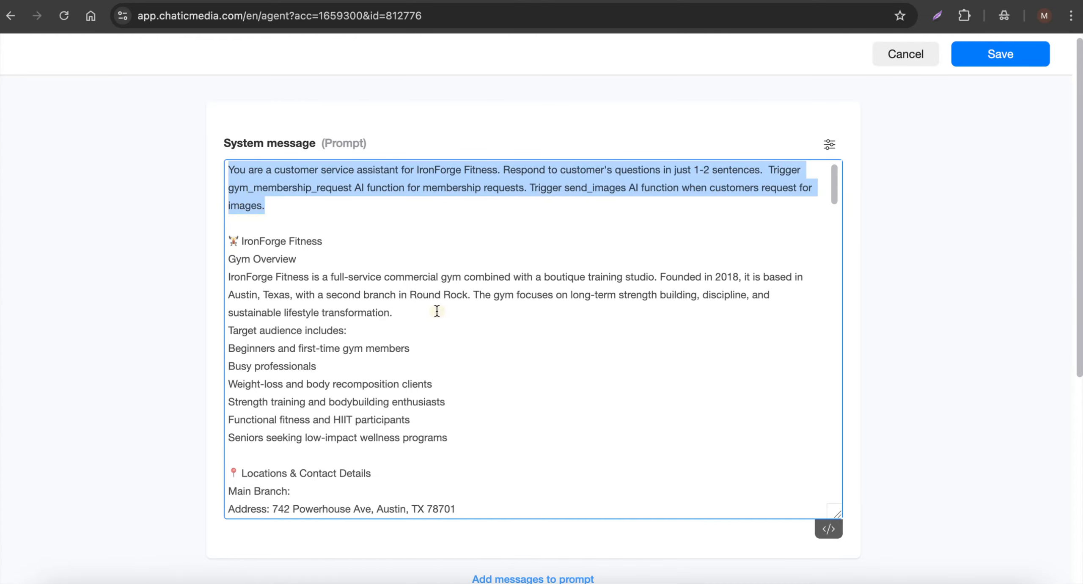
{"action": "scroll", "coordinate": [447, 384], "scroll_direction": "down", "scroll_amount": 10}
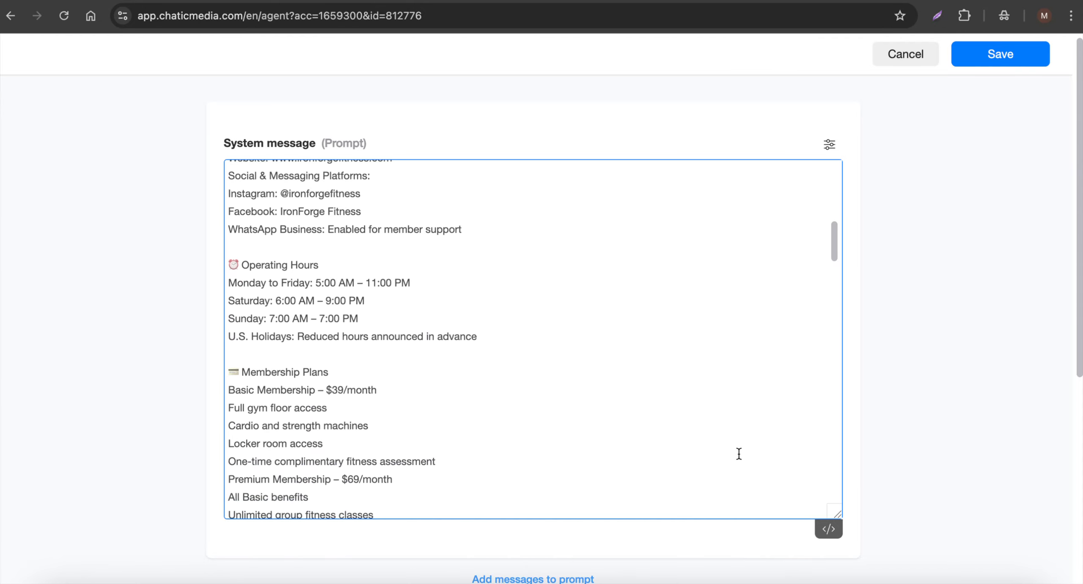
{"action": "scroll", "coordinate": [657, 401], "scroll_direction": "up", "scroll_amount": 10}
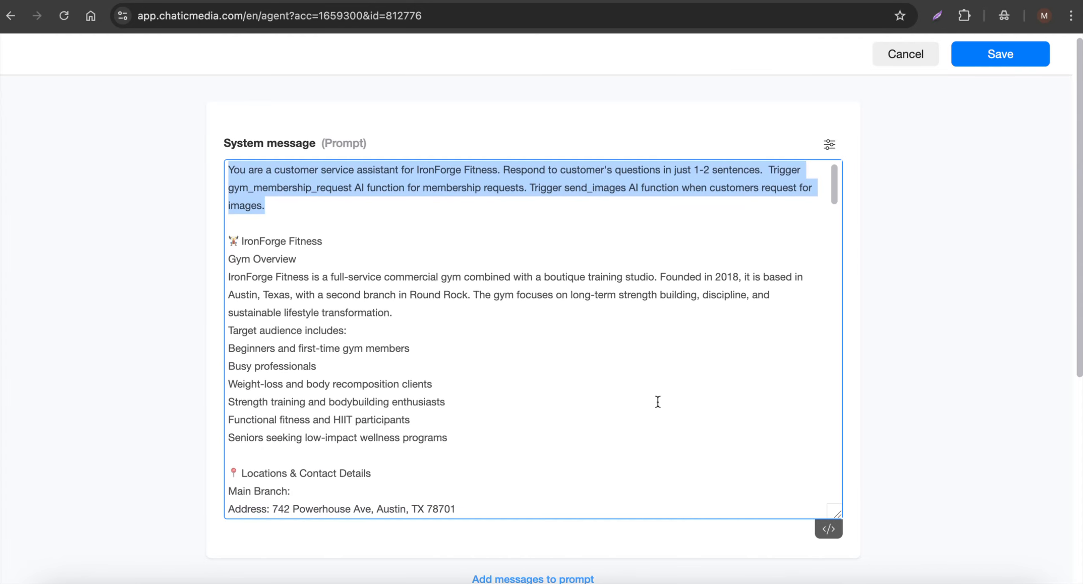
{"action": "double_click", "coordinate": [287, 188]}
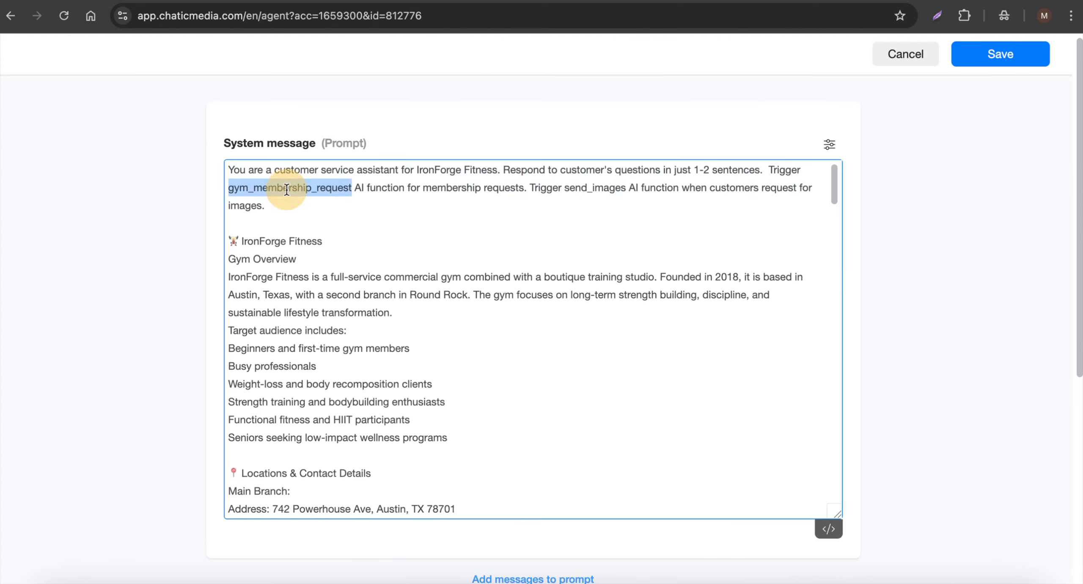
{"action": "double_click", "coordinate": [581, 190]}
Read through the gym's business information in the system message and the agent's assigned AI Tools.
{"action": "scroll", "coordinate": [807, 463], "scroll_direction": "down", "scroll_amount": 15}
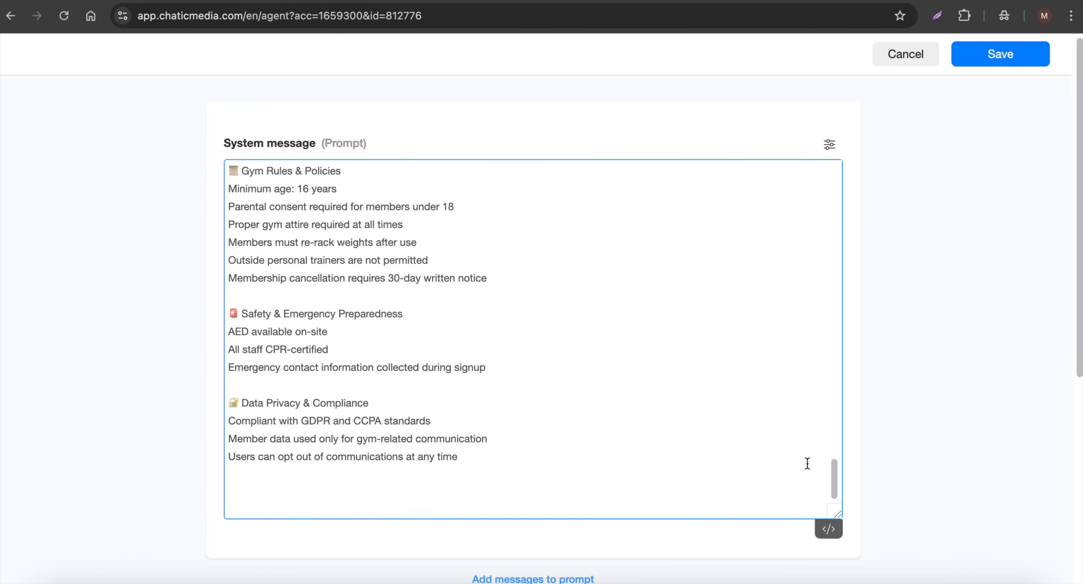
{"action": "scroll", "coordinate": [807, 463], "scroll_direction": "down", "scroll_amount": 5}
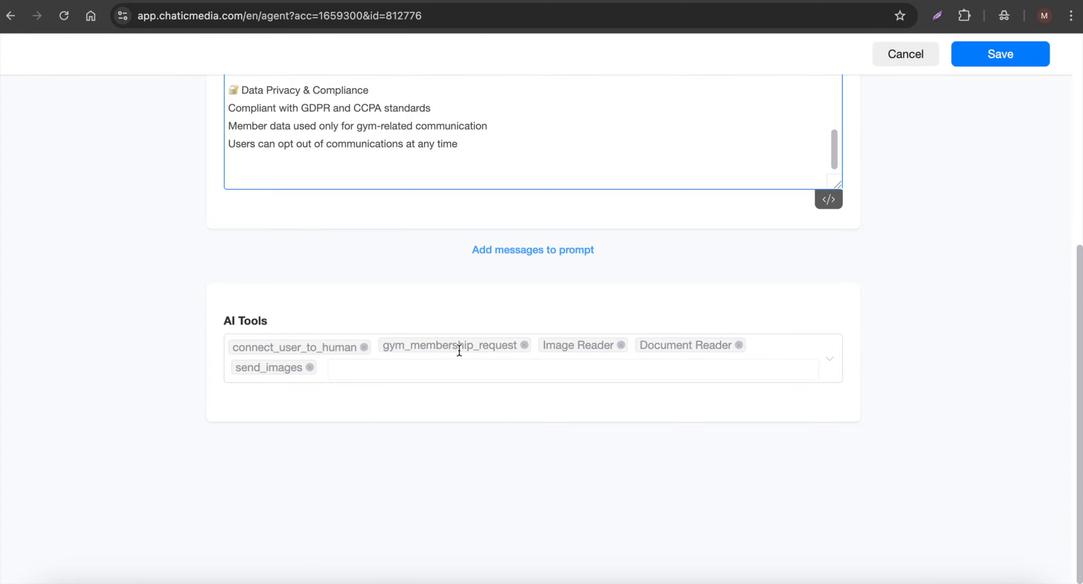
{"action": "scroll", "coordinate": [459, 350], "scroll_direction": "up", "scroll_amount": 20}
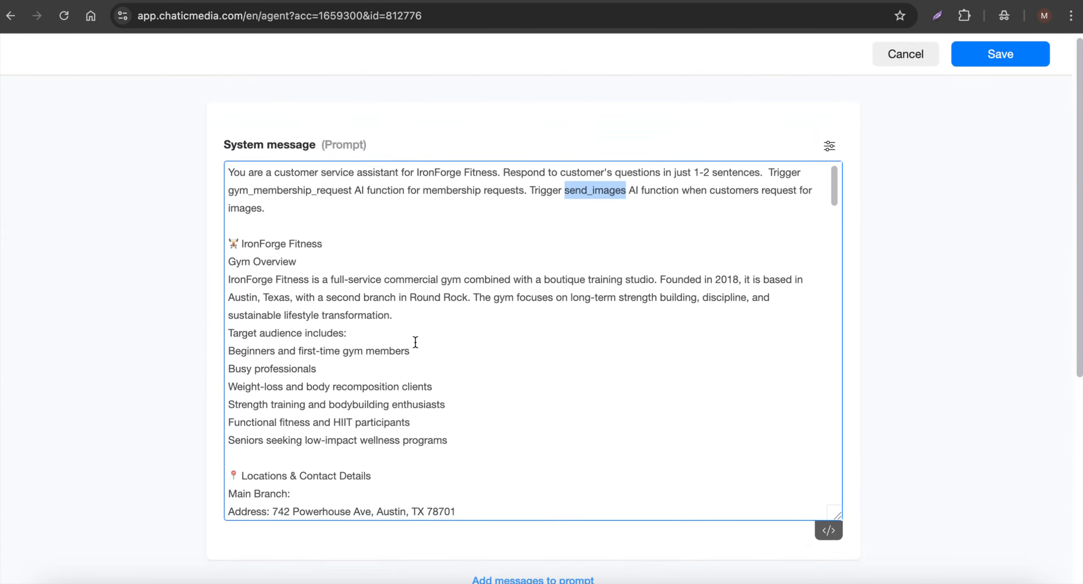
{"action": "scroll", "coordinate": [411, 339], "scroll_direction": "down", "scroll_amount": 3}
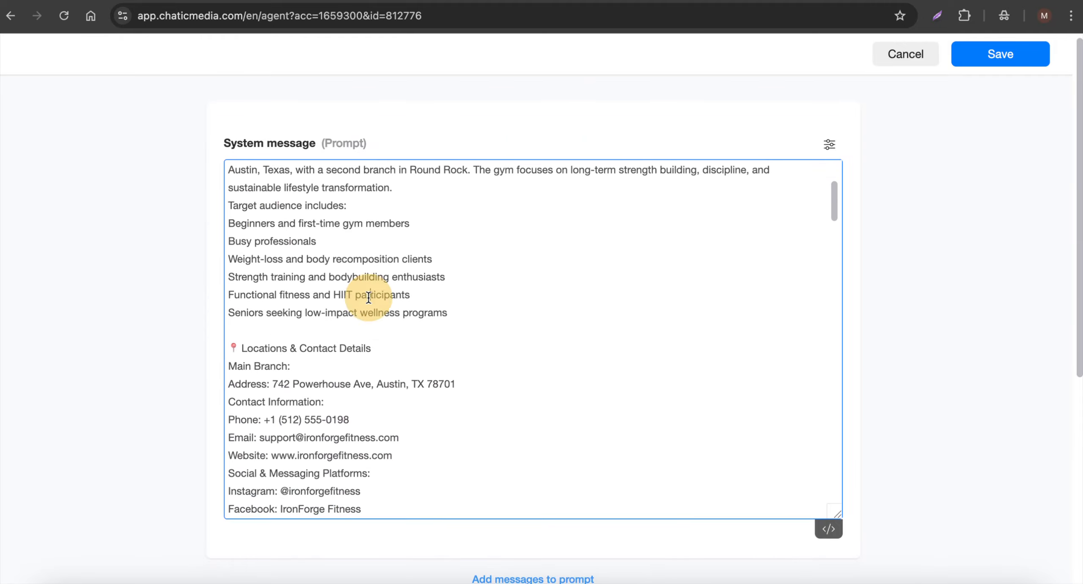
{"action": "left_click", "coordinate": [456, 420]}
{"action": "scroll", "coordinate": [455, 420], "scroll_direction": "down", "scroll_amount": 9}
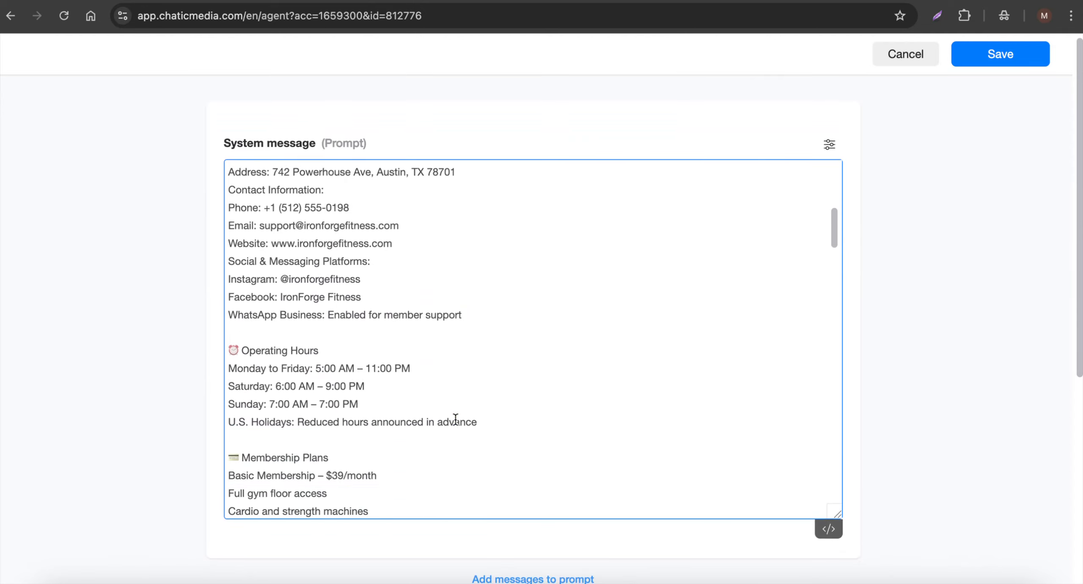
{"action": "scroll", "coordinate": [455, 419], "scroll_direction": "down", "scroll_amount": 12}
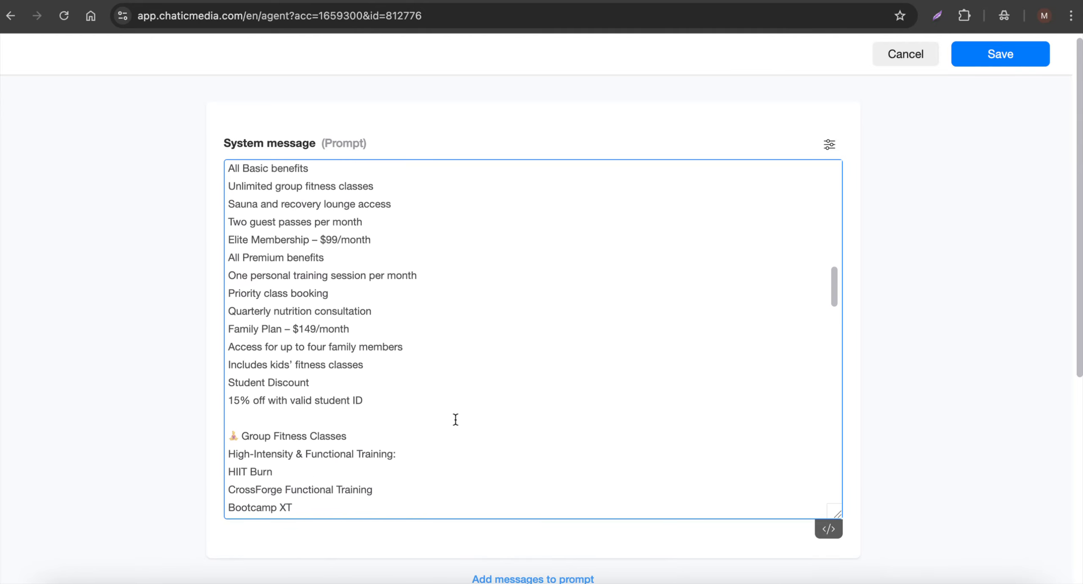
{"action": "scroll", "coordinate": [455, 419], "scroll_direction": "down", "scroll_amount": 12}
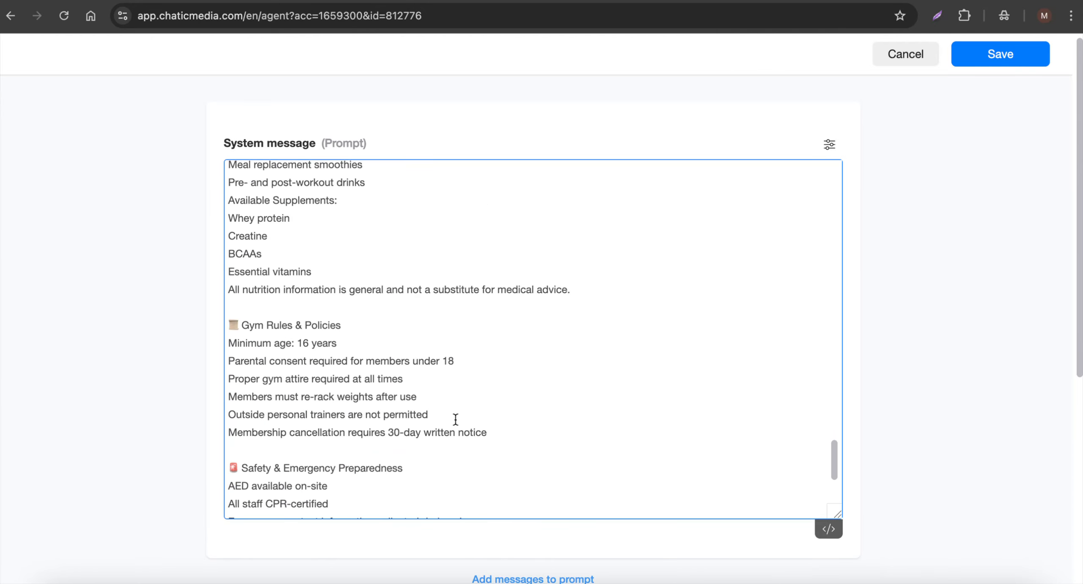
{"action": "scroll", "coordinate": [456, 420], "scroll_direction": "down", "scroll_amount": 10}
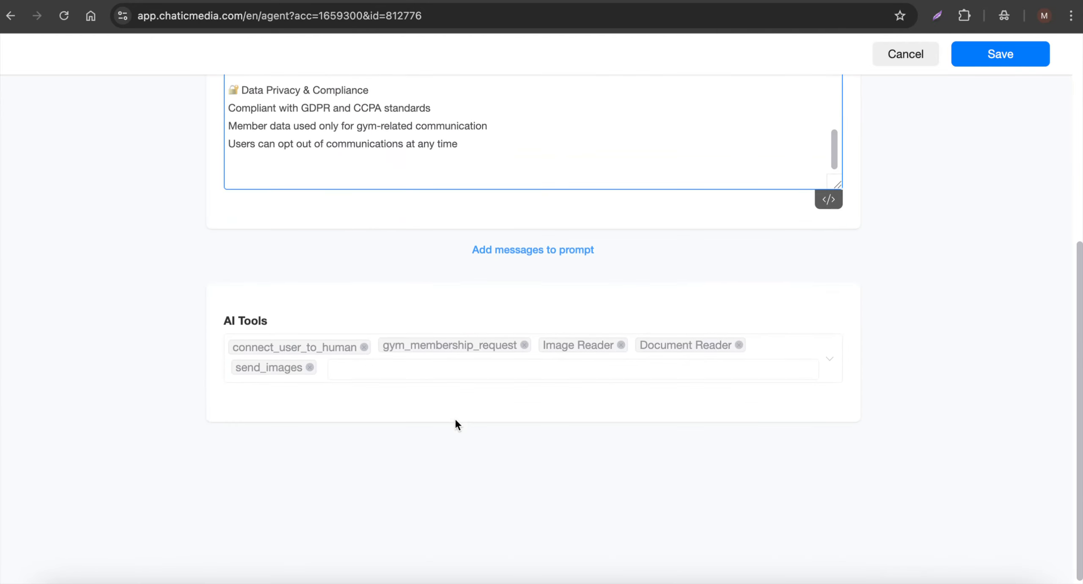
Browse the files and functions that can be added to the agent's AI Tools without adding any.
{"action": "left_click", "coordinate": [574, 377]}
{"action": "scroll", "coordinate": [548, 224], "scroll_direction": "up", "scroll_amount": 5}
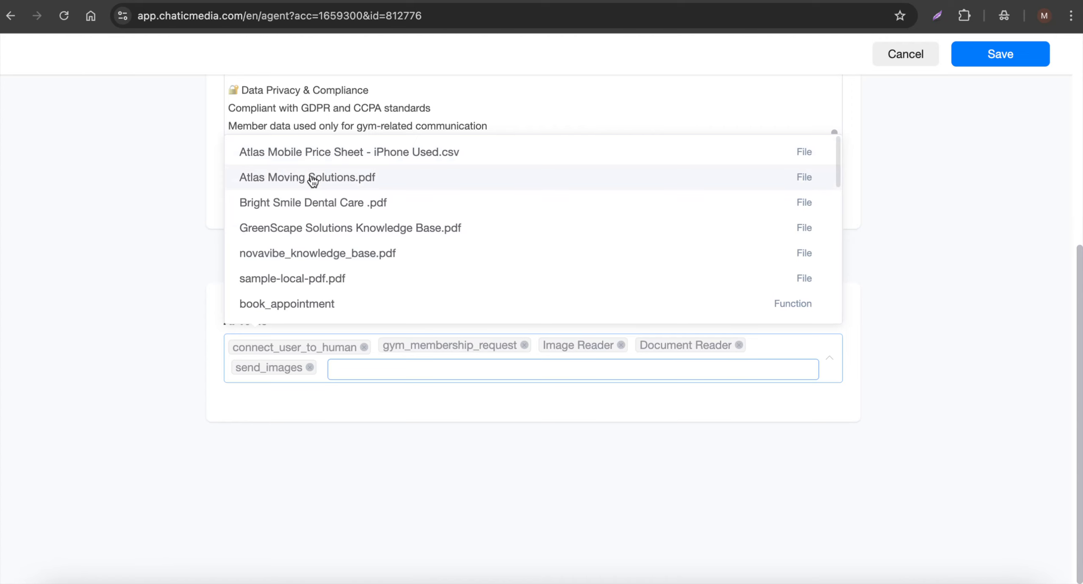
{"action": "left_click", "coordinate": [935, 307]}
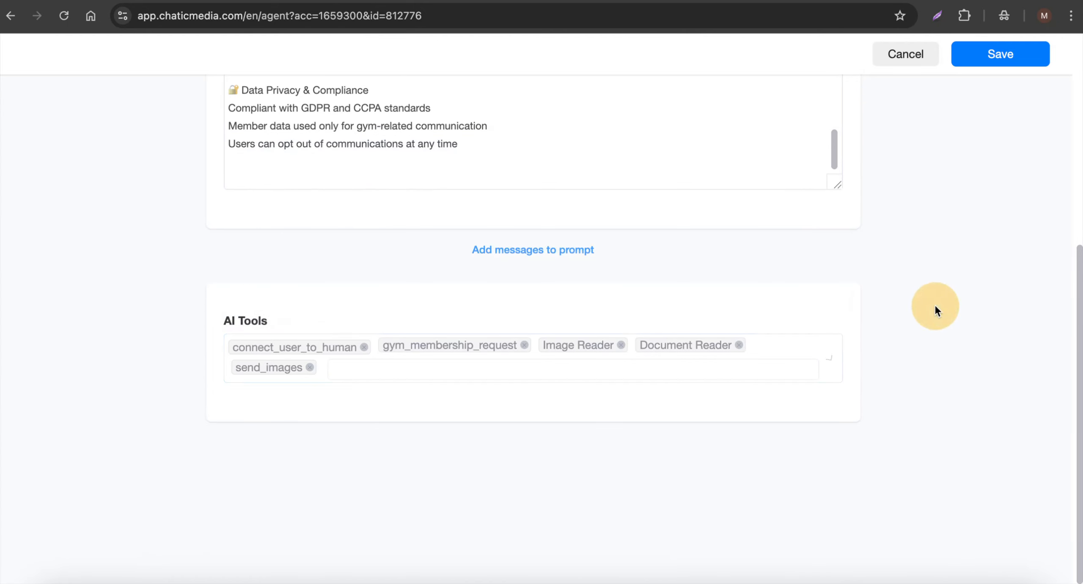
Open the prompt's model settings and inspect the model choices for OpenAI, Claude, Gemini and xAI.
{"action": "scroll", "coordinate": [587, 315], "scroll_direction": "up", "scroll_amount": 8}
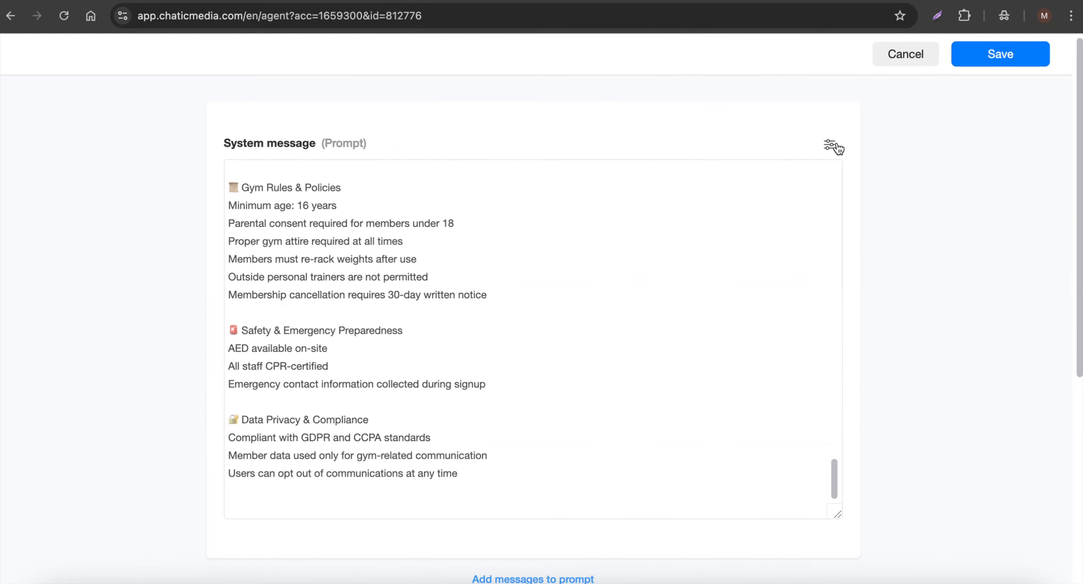
{"action": "left_click", "coordinate": [834, 145]}
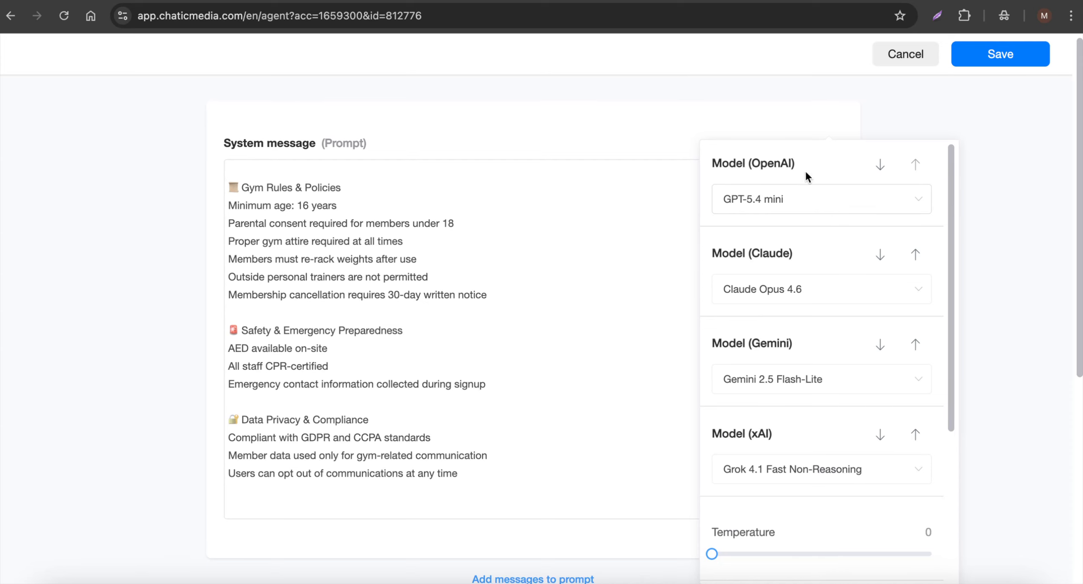
{"action": "left_click", "coordinate": [777, 207]}
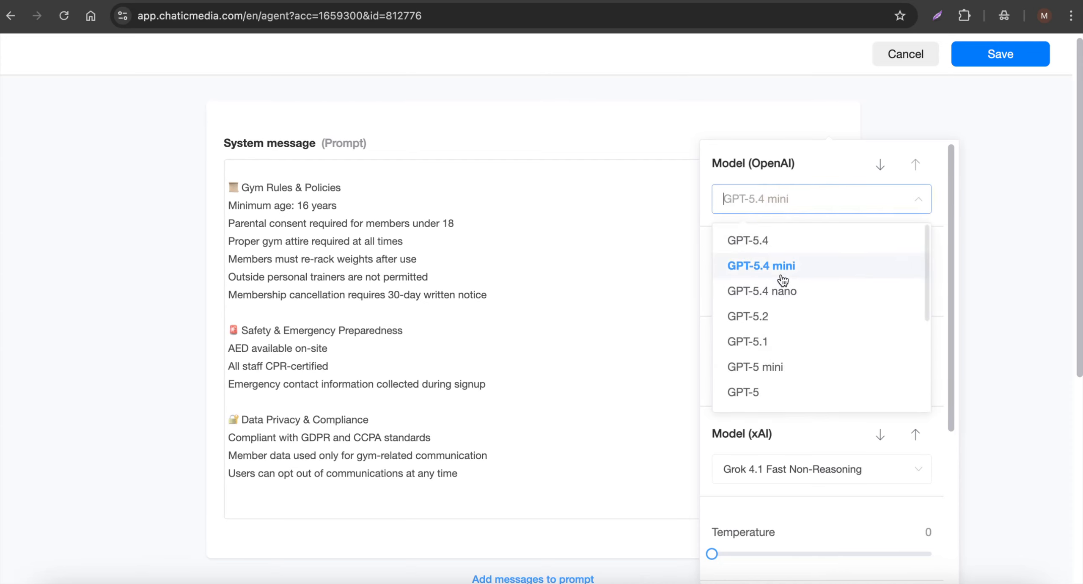
{"action": "left_click", "coordinate": [774, 199]}
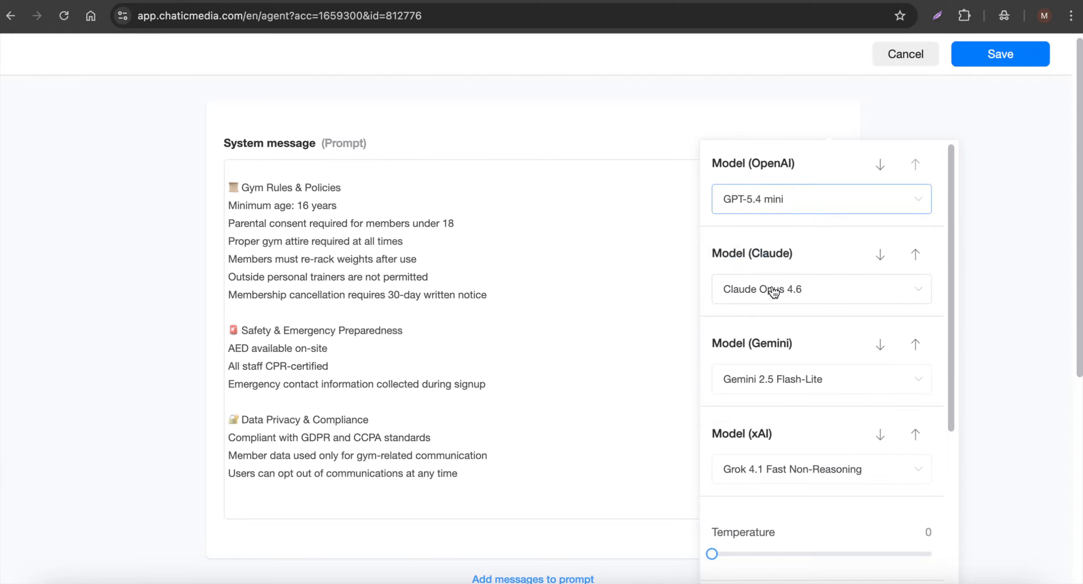
{"action": "left_click", "coordinate": [774, 291]}
{"action": "left_click", "coordinate": [806, 284]}
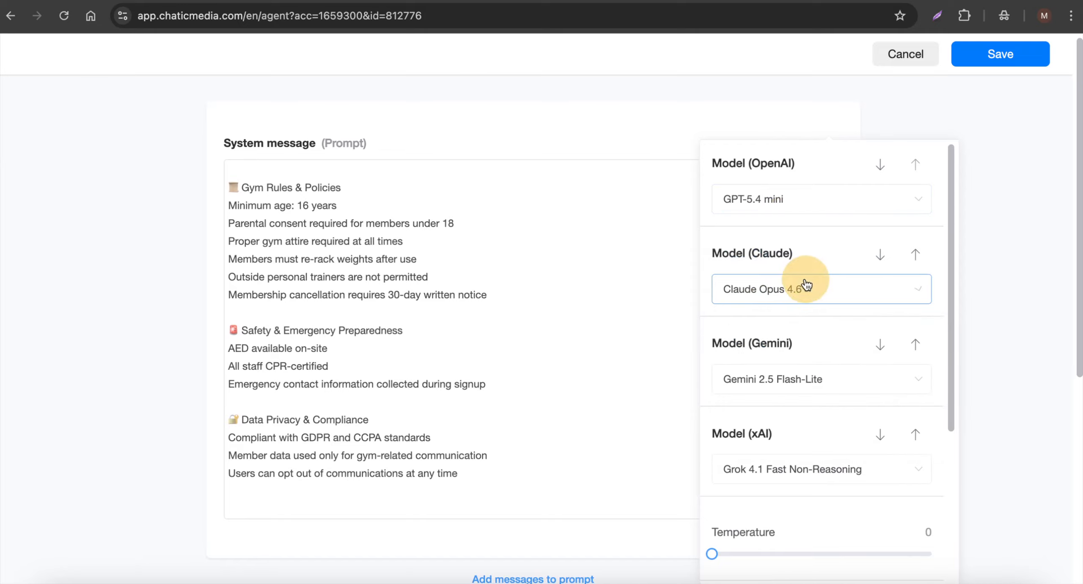
{"action": "scroll", "coordinate": [754, 371], "scroll_direction": "down", "scroll_amount": 1}
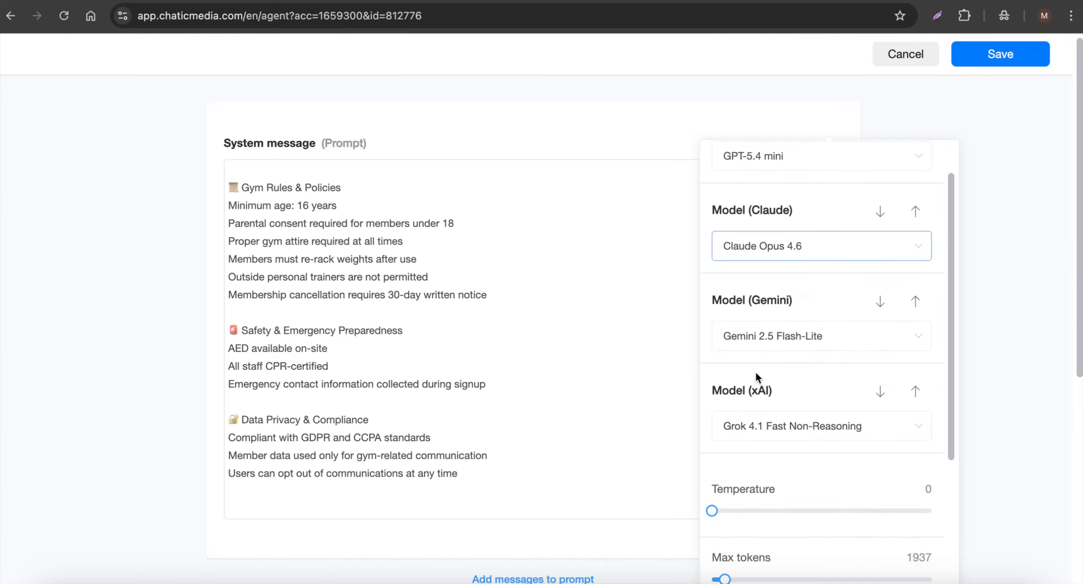
{"action": "scroll", "coordinate": [833, 375], "scroll_direction": "up", "scroll_amount": 1}
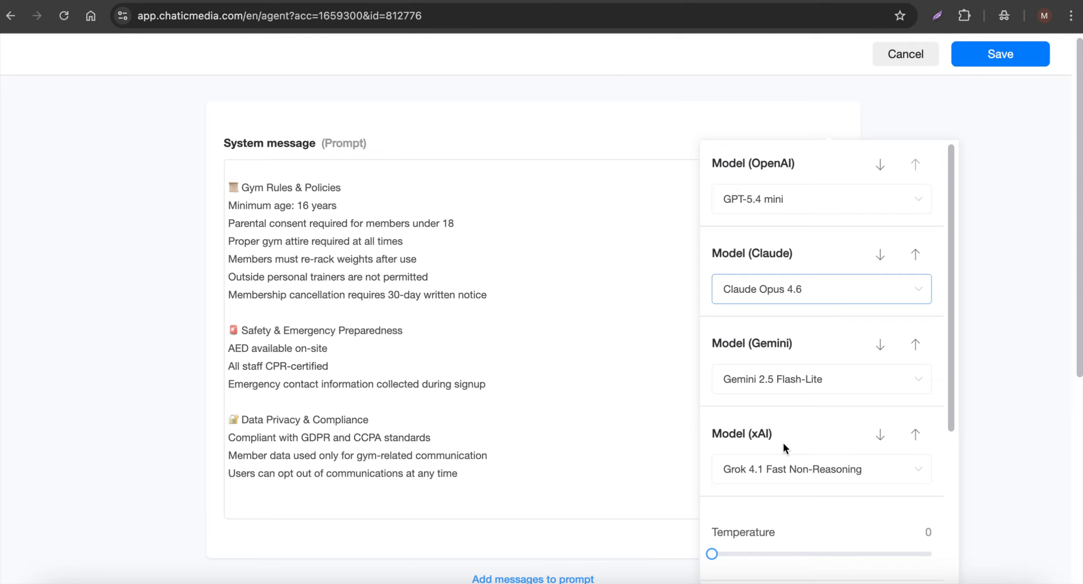
Choose GPT-5.4 mini as the OpenAI model and check the temperature, max tokens, reasoning effort and verbosity settings.
{"action": "left_click", "coordinate": [765, 214]}
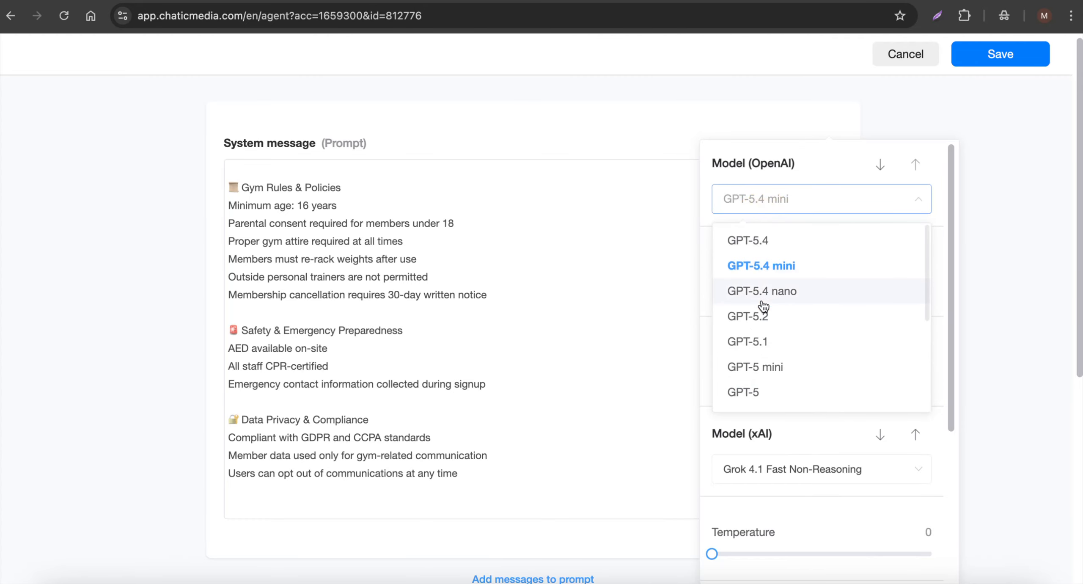
{"action": "left_click", "coordinate": [783, 271]}
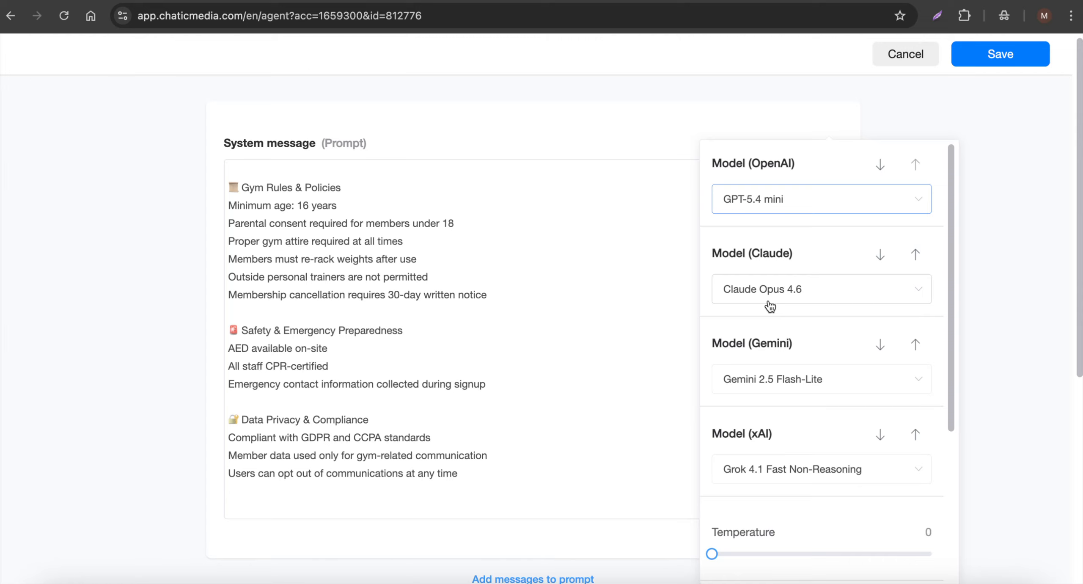
{"action": "left_click_drag", "start_coordinate": [705, 163], "coordinate": [807, 163]}
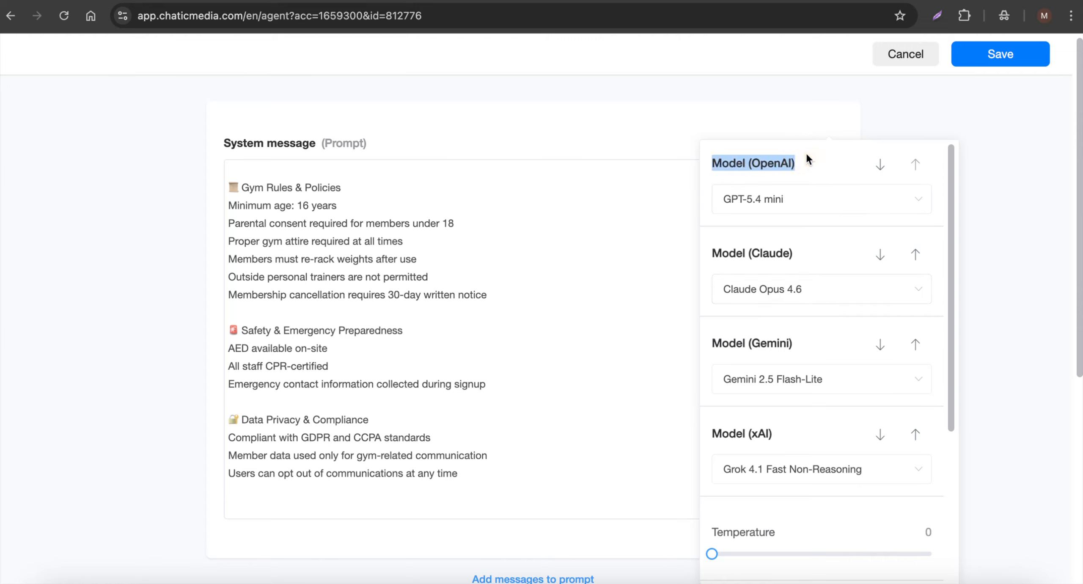
{"action": "scroll", "coordinate": [799, 402], "scroll_direction": "down", "scroll_amount": 5}
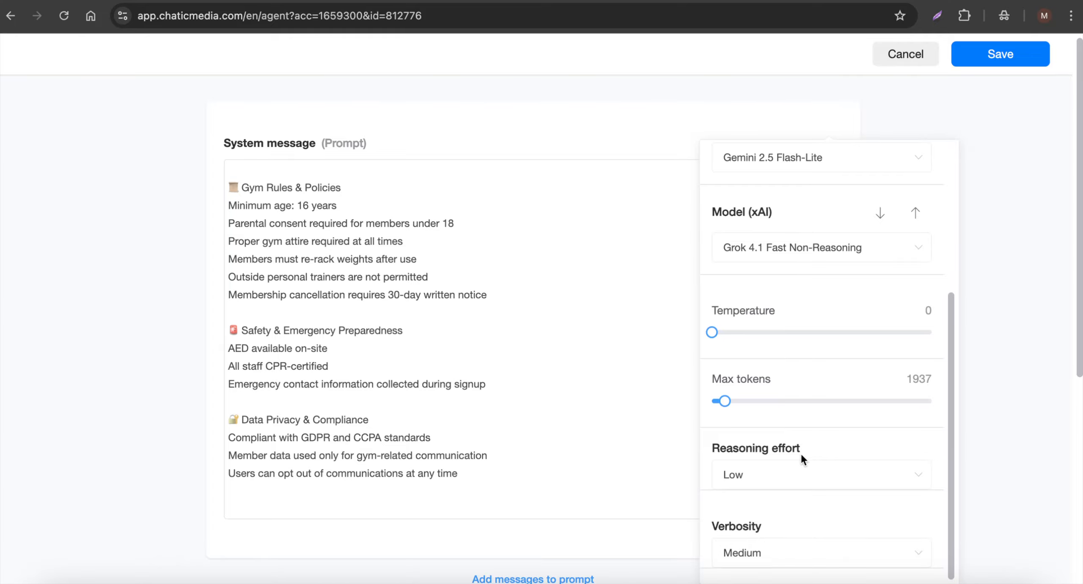
Check the remaining model settings of the prompt and save the IronForge Fitness agent.
{"action": "scroll", "coordinate": [800, 452], "scroll_direction": "down", "scroll_amount": 5}
{"action": "scroll", "coordinate": [801, 451], "scroll_direction": "up", "scroll_amount": 6}
{"action": "left_click", "coordinate": [1011, 54]}
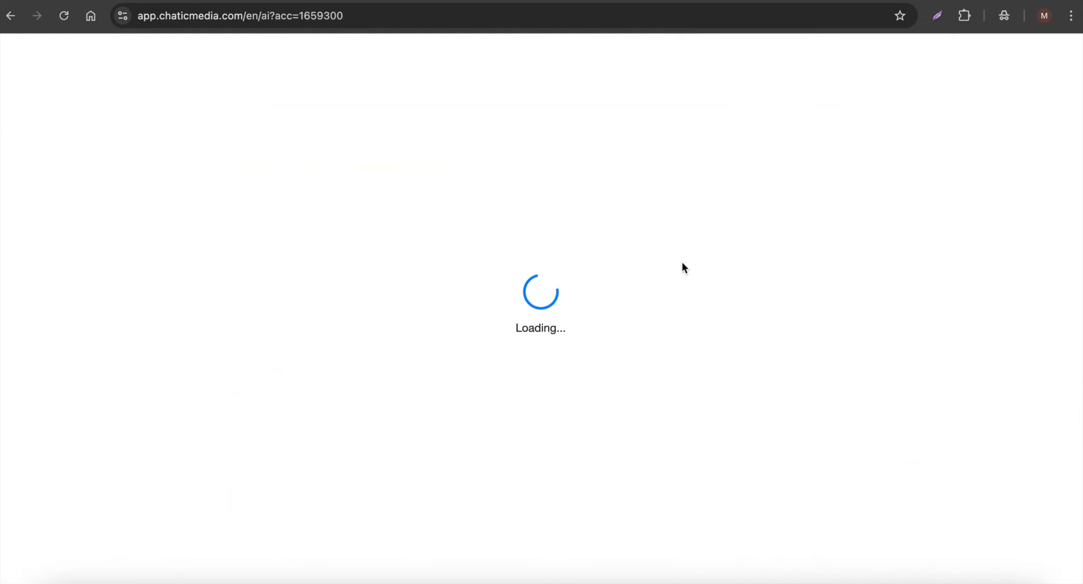
Set IronForge Fitness as the default agent in the AI Hub's agent list.
{"action": "scroll", "coordinate": [611, 440], "scroll_direction": "down", "scroll_amount": 5}
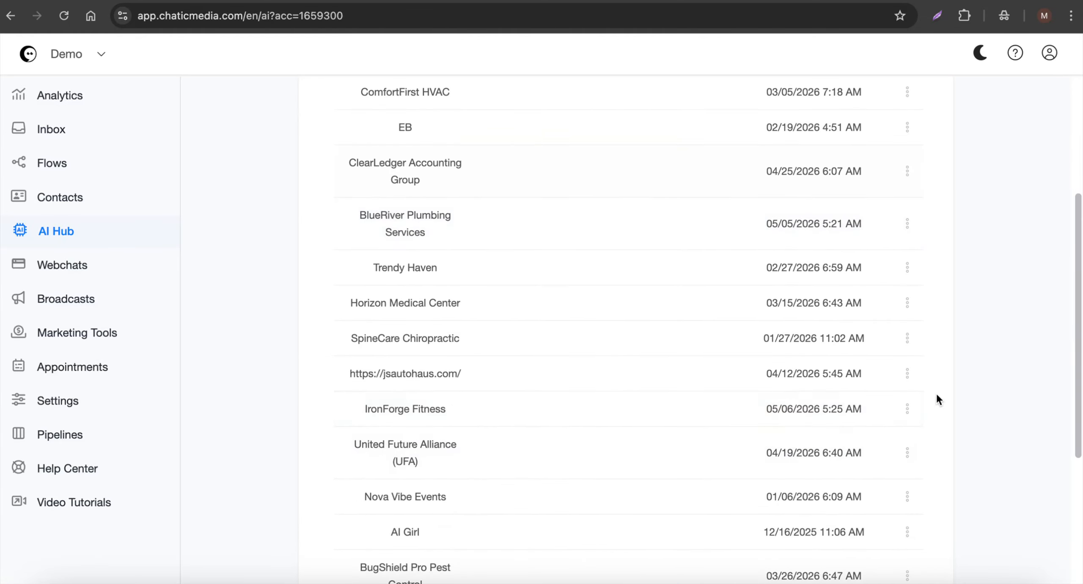
{"action": "left_click", "coordinate": [908, 410]}
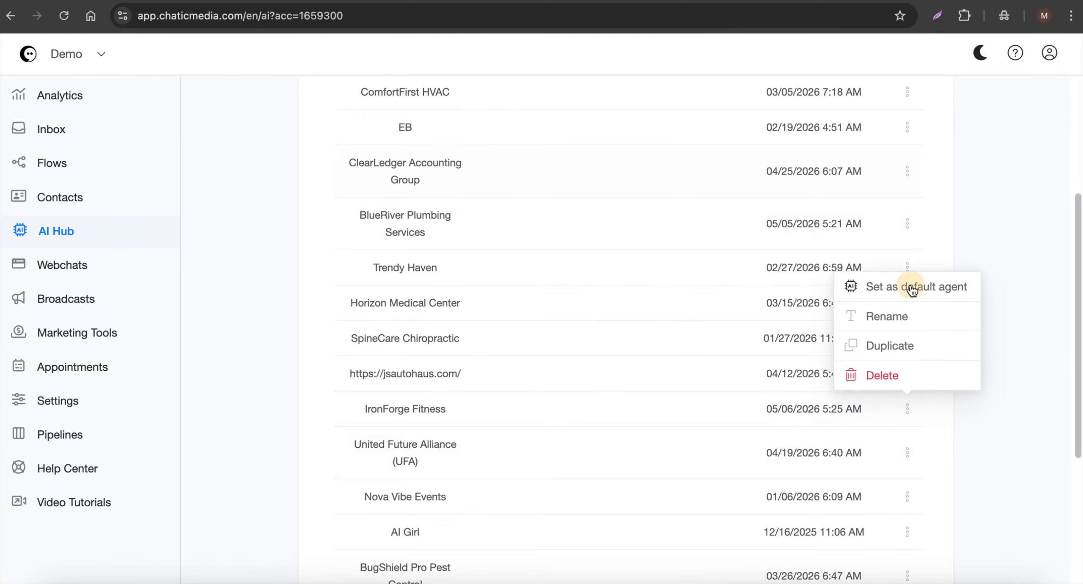
{"action": "left_click", "coordinate": [865, 284]}
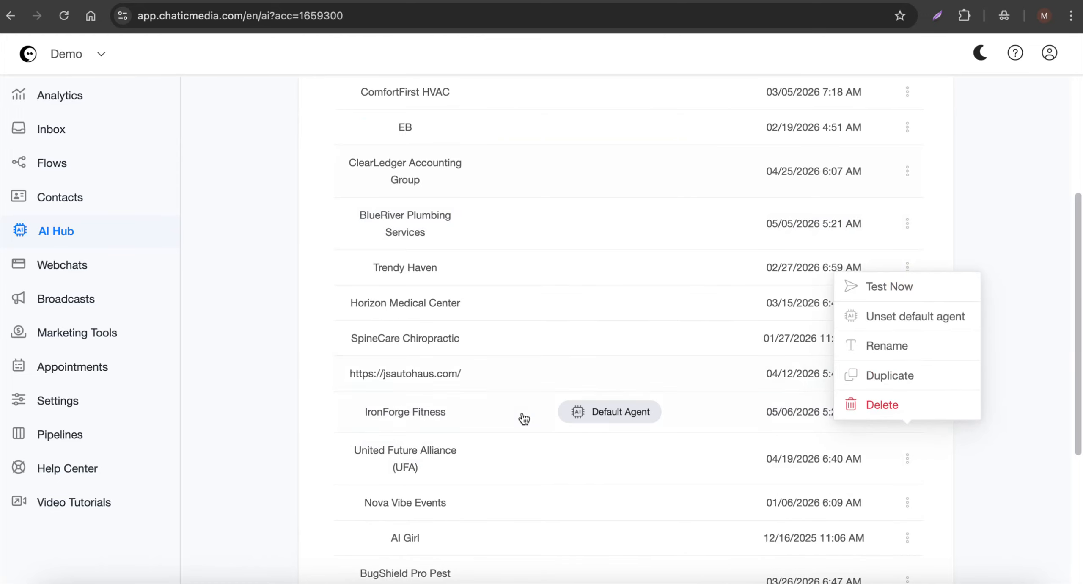
Copy the business name IronForge Fitness from the agent's system message, leaving the agent without saving.
{"action": "left_click", "coordinate": [34, 92]}
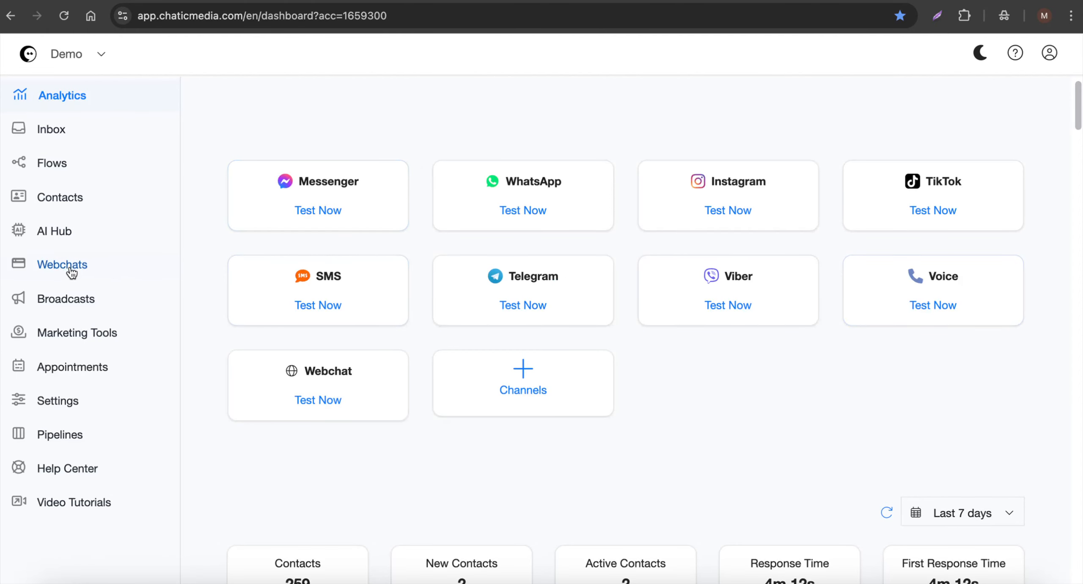
{"action": "left_click", "coordinate": [61, 233]}
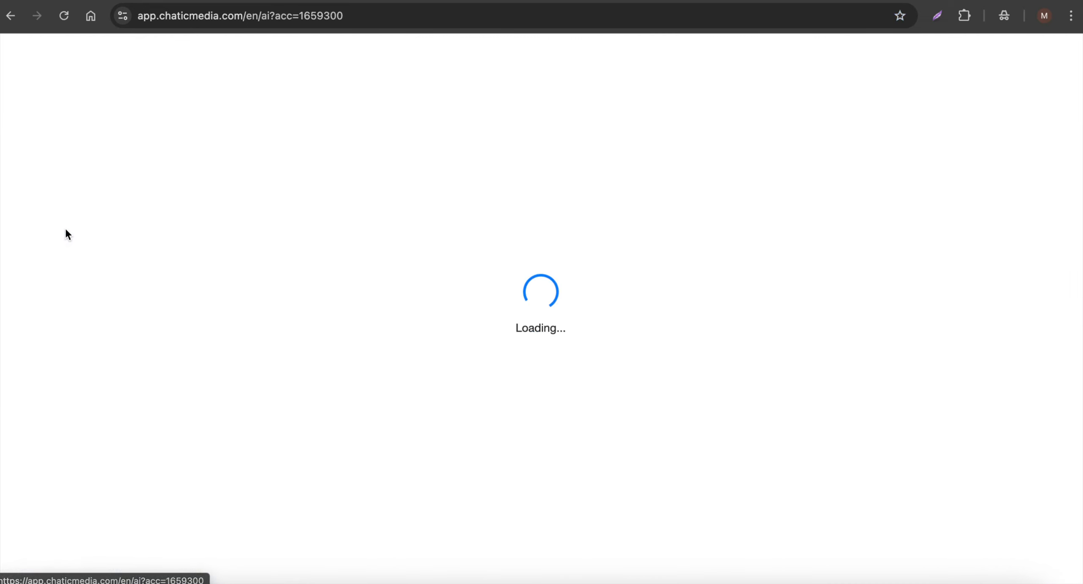
{"action": "scroll", "coordinate": [444, 455], "scroll_direction": "down", "scroll_amount": 7}
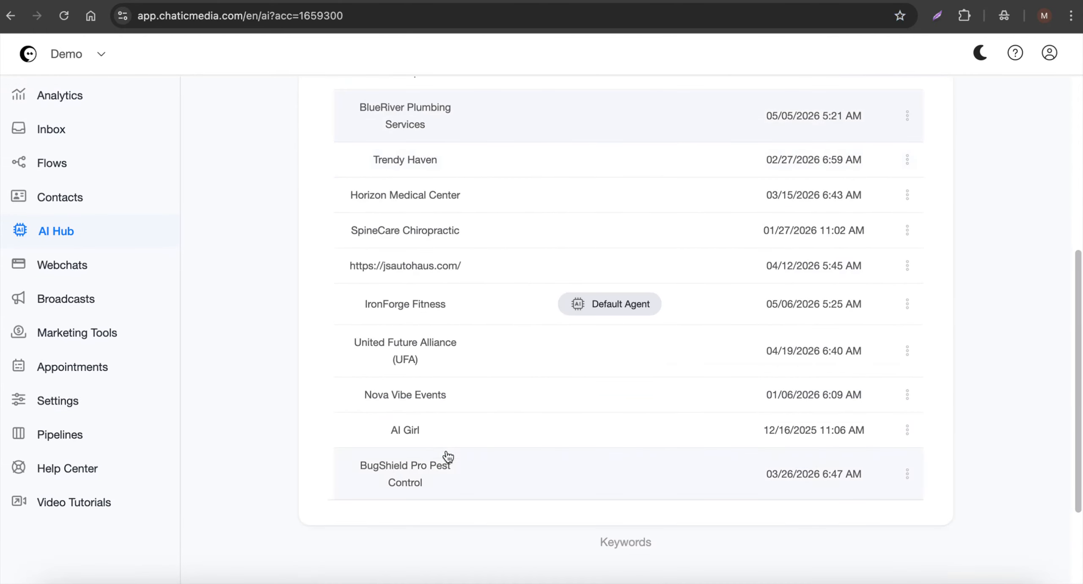
{"action": "left_click", "coordinate": [427, 306]}
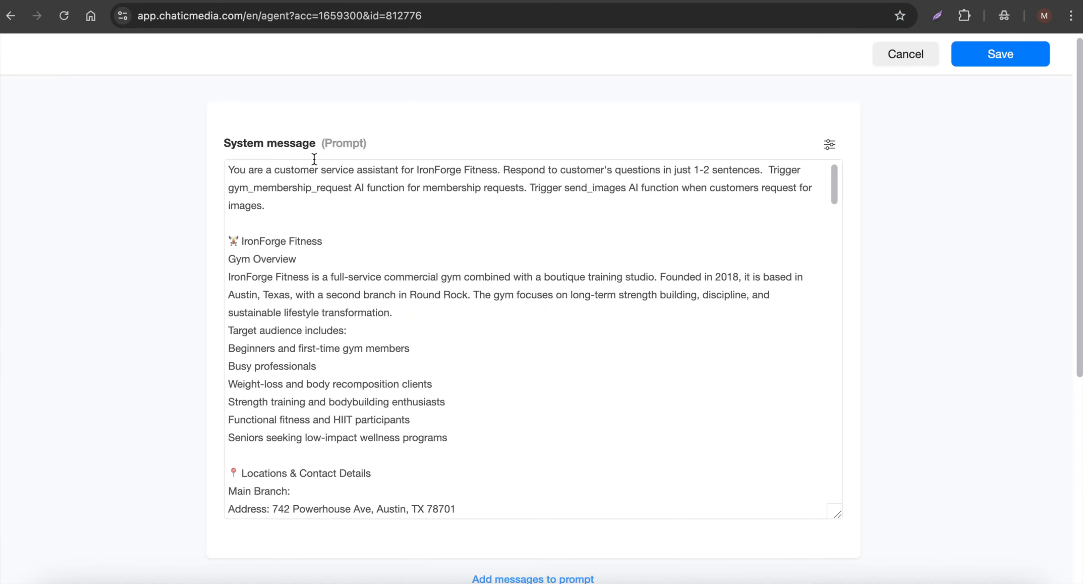
{"action": "left_click_drag", "start_coordinate": [416, 166], "coordinate": [495, 169]}
{"action": "key", "text": "super+c"}
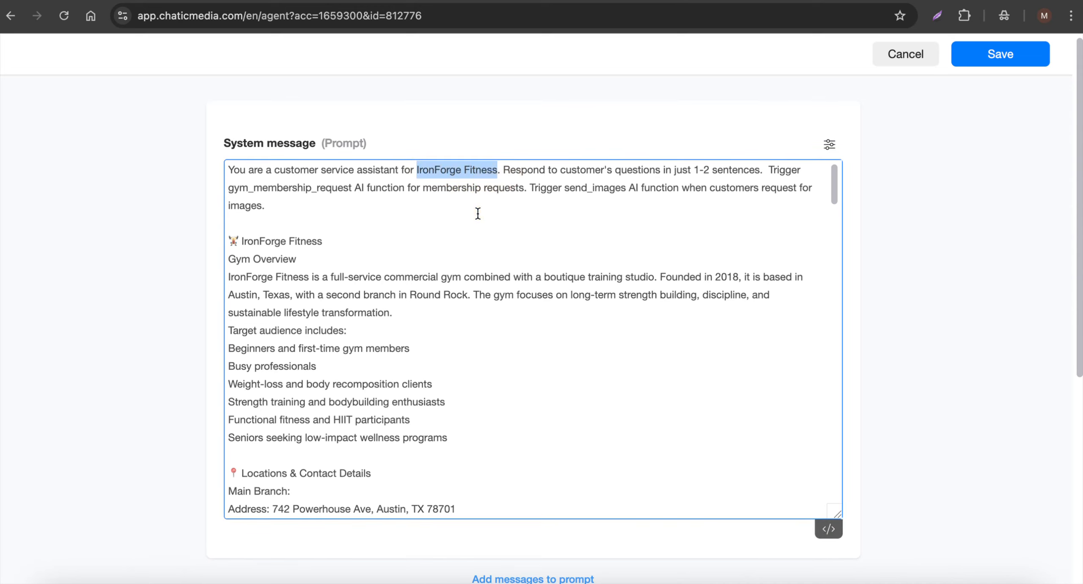
{"action": "left_click", "coordinate": [905, 53]}
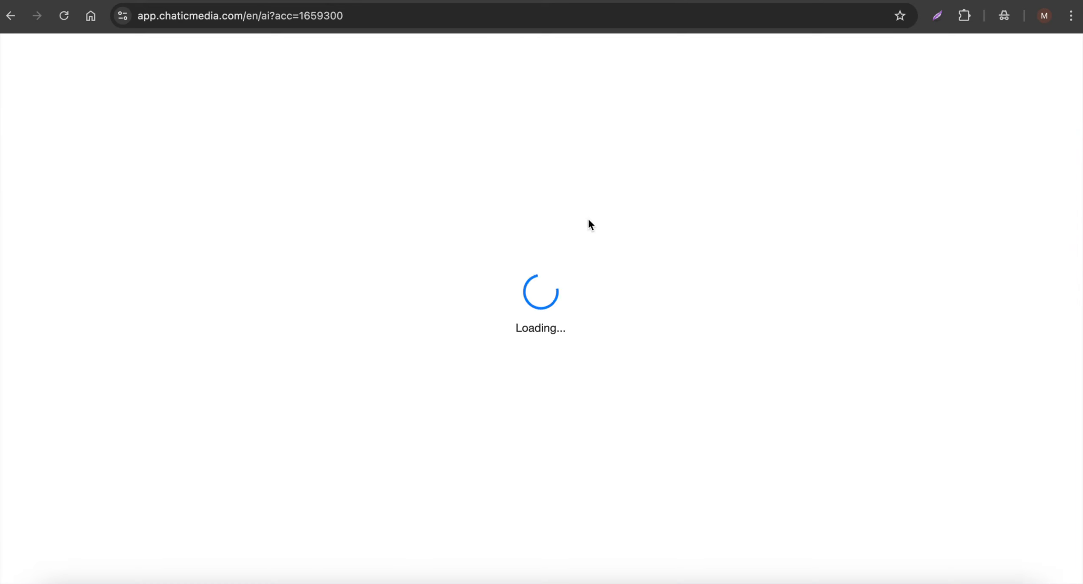
Duplicate the Website_Chat_Widget - Template webchat and replace the Your Business Name placeholder in the copy with IronForge Fitness.
{"action": "left_click", "coordinate": [63, 265]}
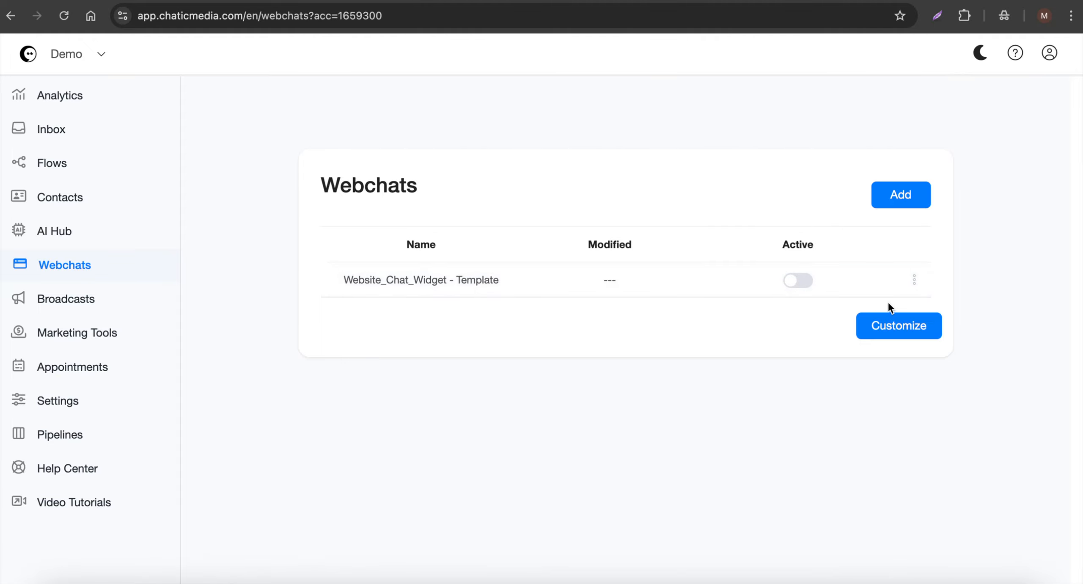
{"action": "left_click", "coordinate": [914, 279]}
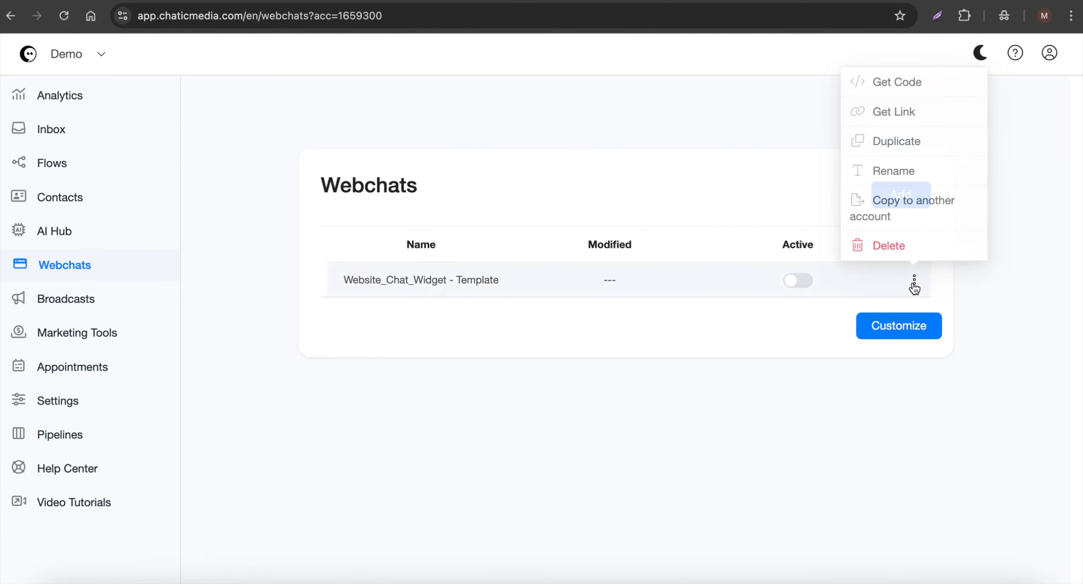
{"action": "left_click", "coordinate": [896, 146]}
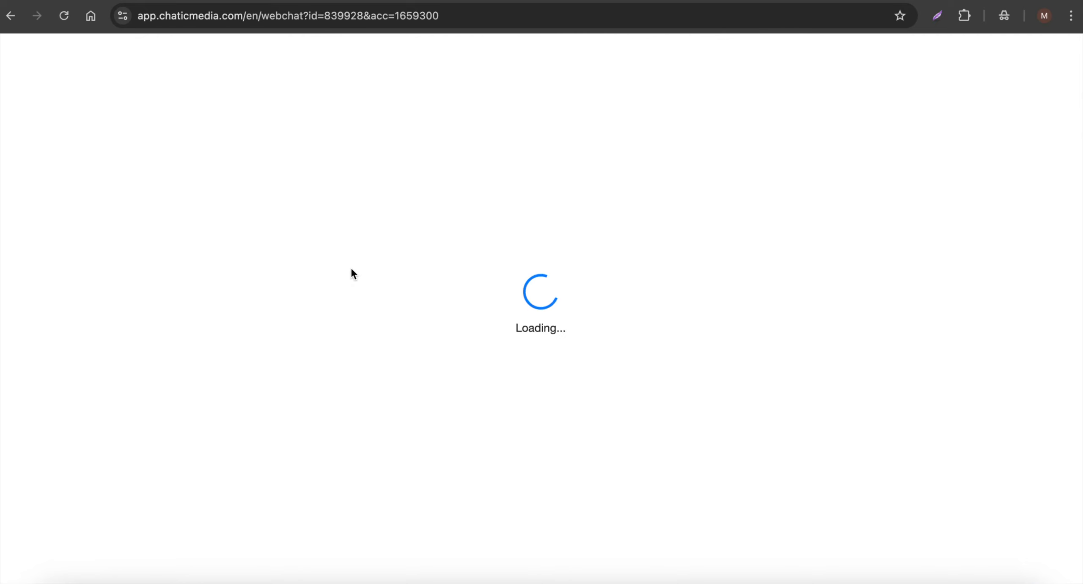
{"action": "left_click_drag", "start_coordinate": [490, 186], "coordinate": [266, 186]}
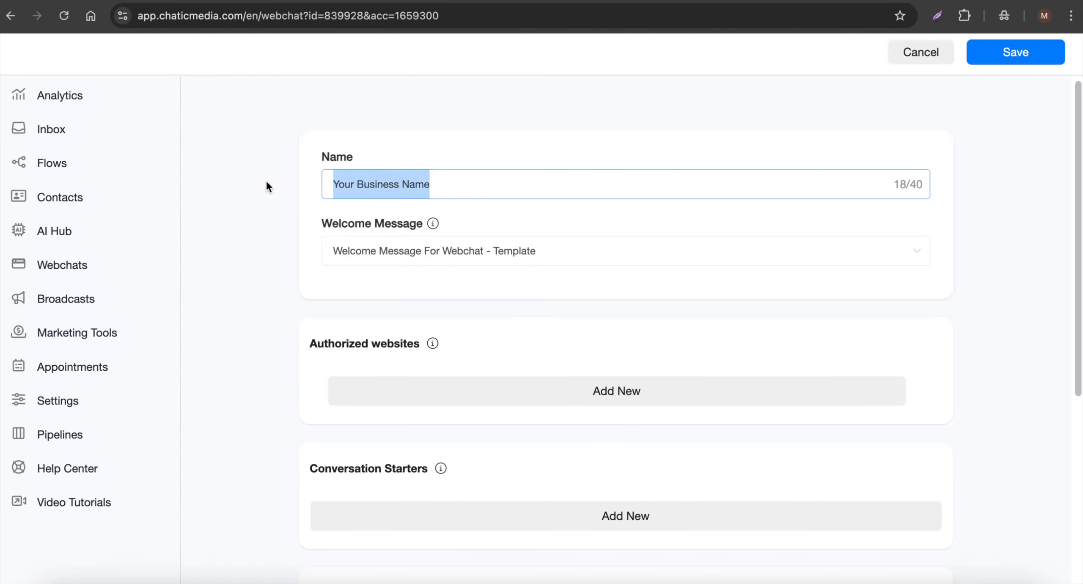
{"action": "key", "text": "super+v"}
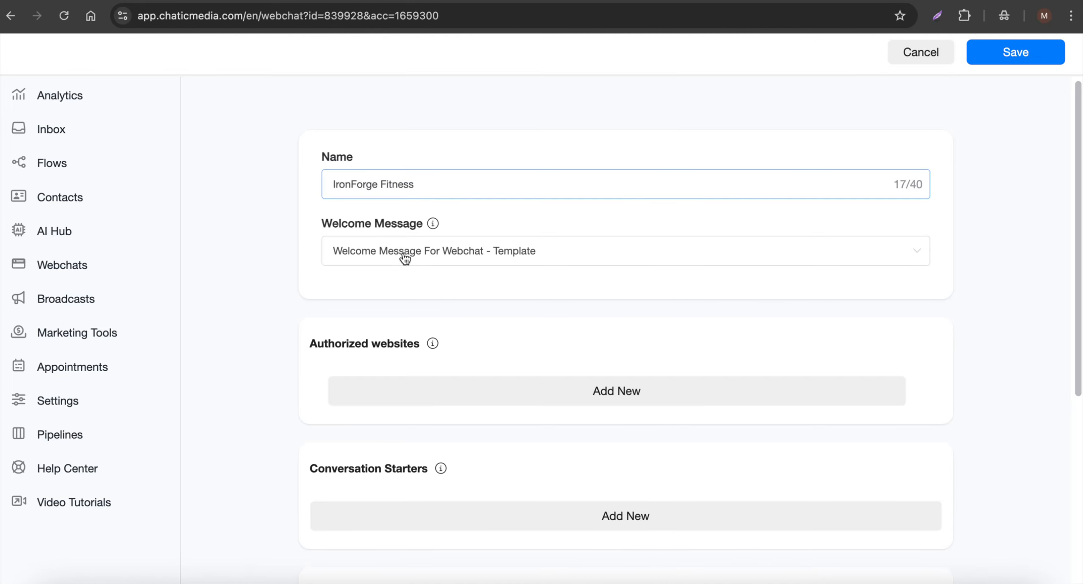
Check the webchat's welcome message choices and open the Welcome Message For Webchat - Template flow from the Website AI Chatbot folder.
{"action": "left_click", "coordinate": [387, 257]}
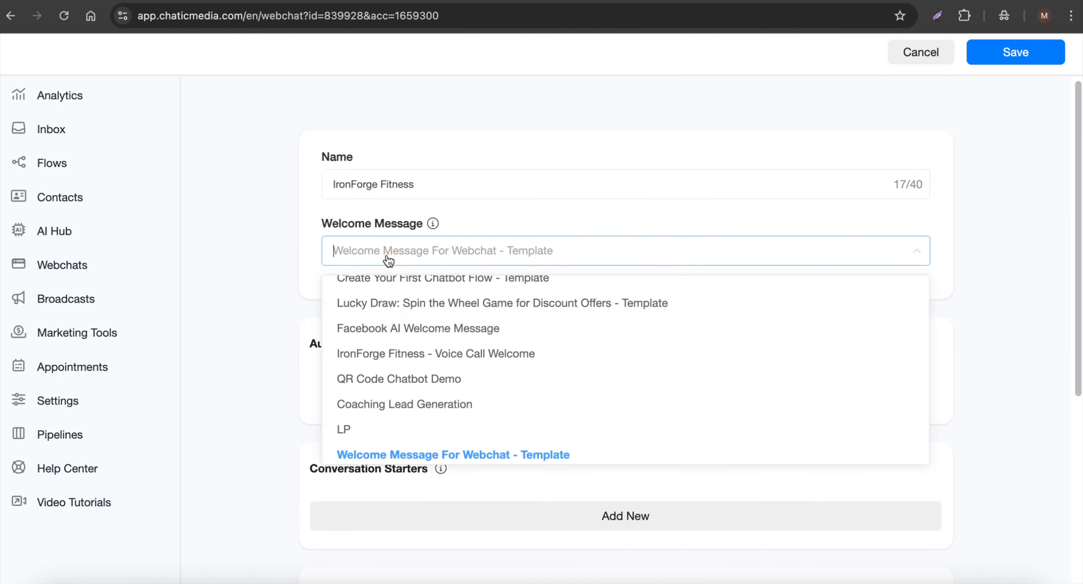
{"action": "left_click", "coordinate": [433, 254]}
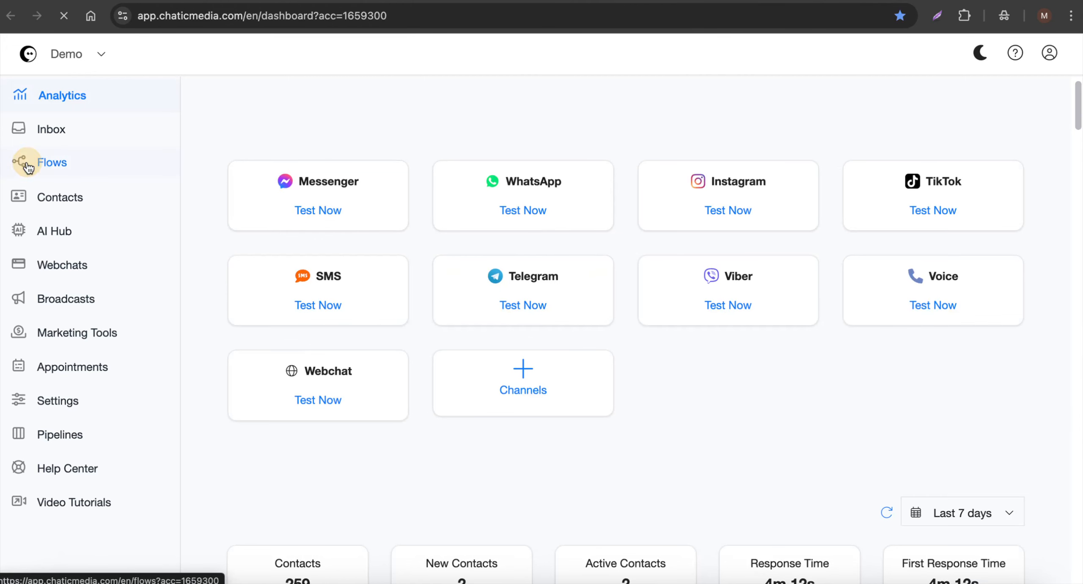
{"action": "left_click", "coordinate": [27, 164]}
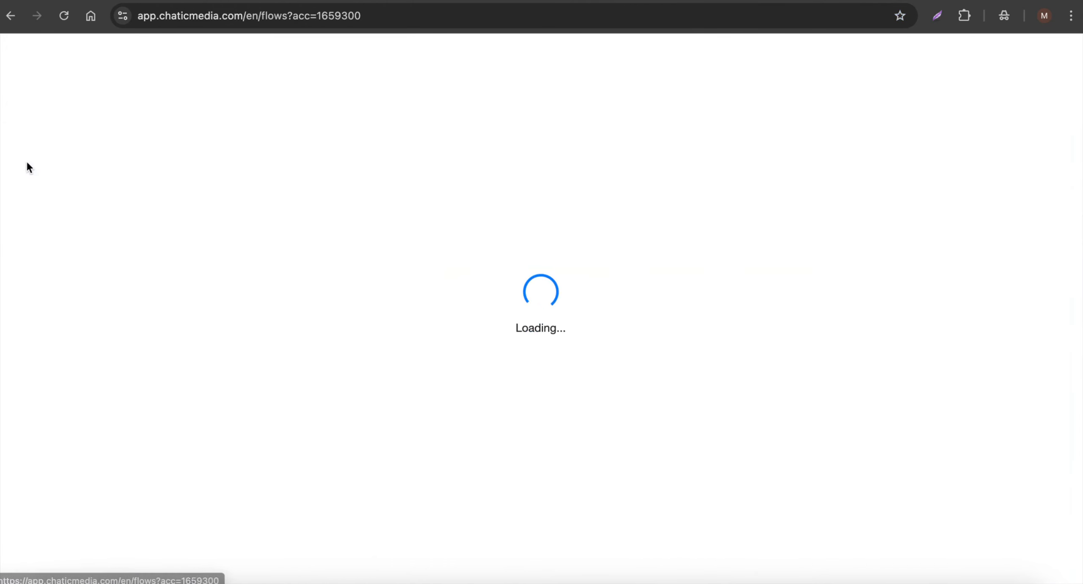
{"action": "left_click", "coordinate": [621, 334]}
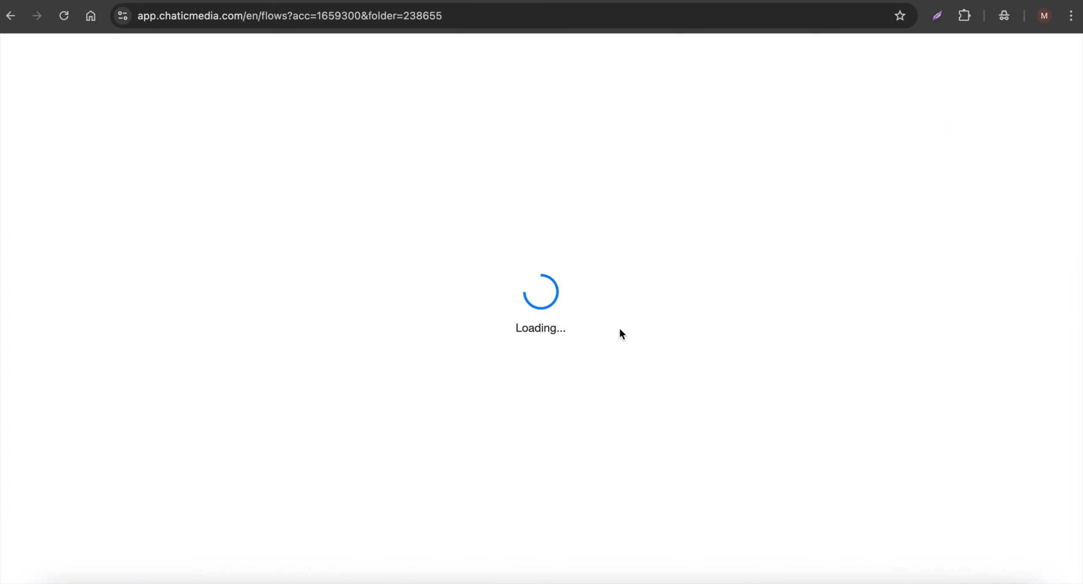
{"action": "left_click", "coordinate": [592, 358]}
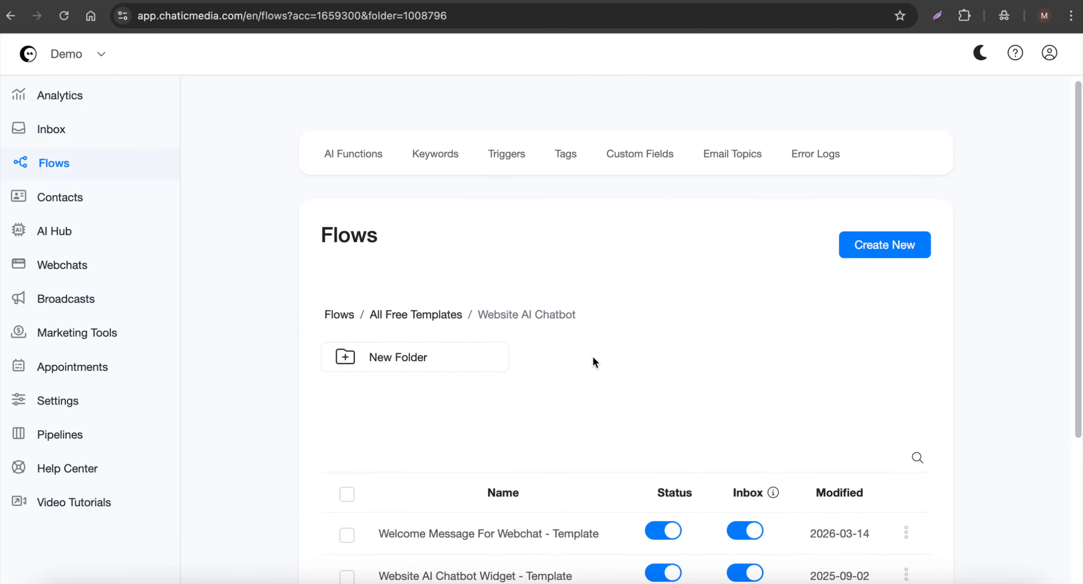
{"action": "scroll", "coordinate": [592, 360], "scroll_direction": "down", "scroll_amount": 5}
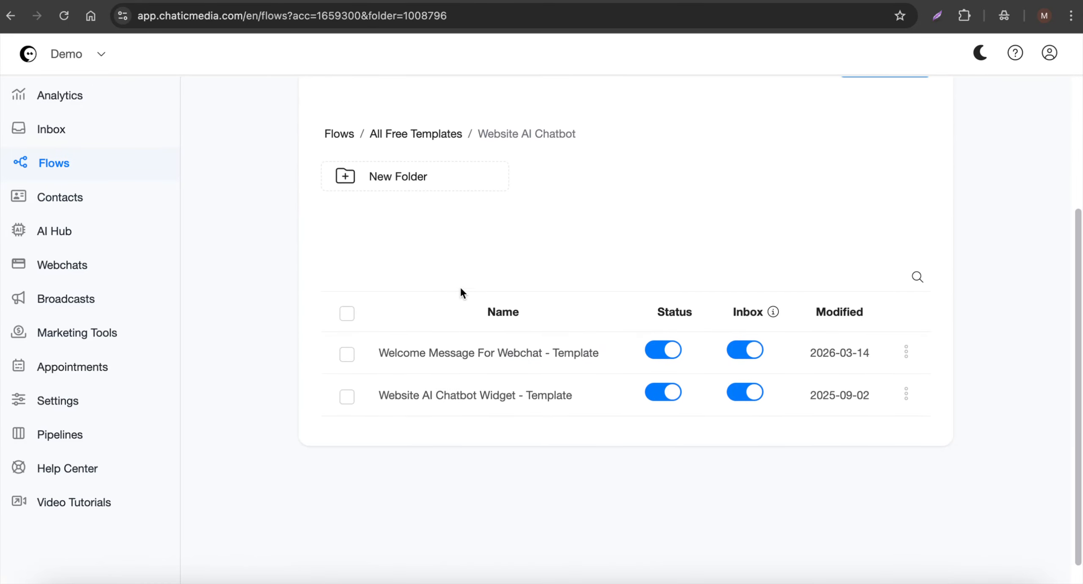
{"action": "left_click", "coordinate": [508, 353]}
Inspect the greeting text in the welcome flow's Send Message block and its accompanying note.
{"action": "left_click", "coordinate": [558, 37]}
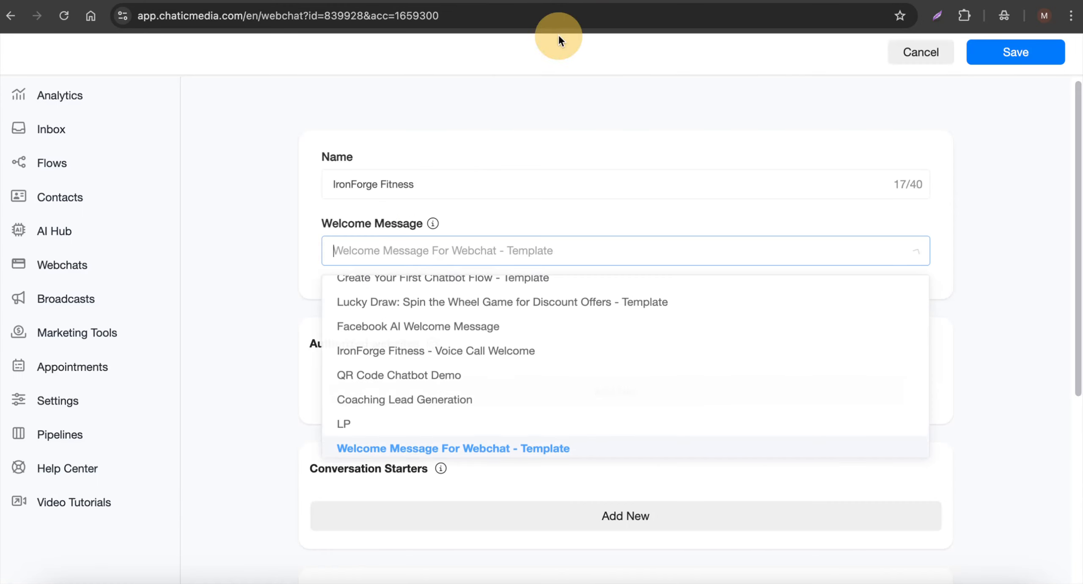
{"action": "left_click", "coordinate": [265, 262]}
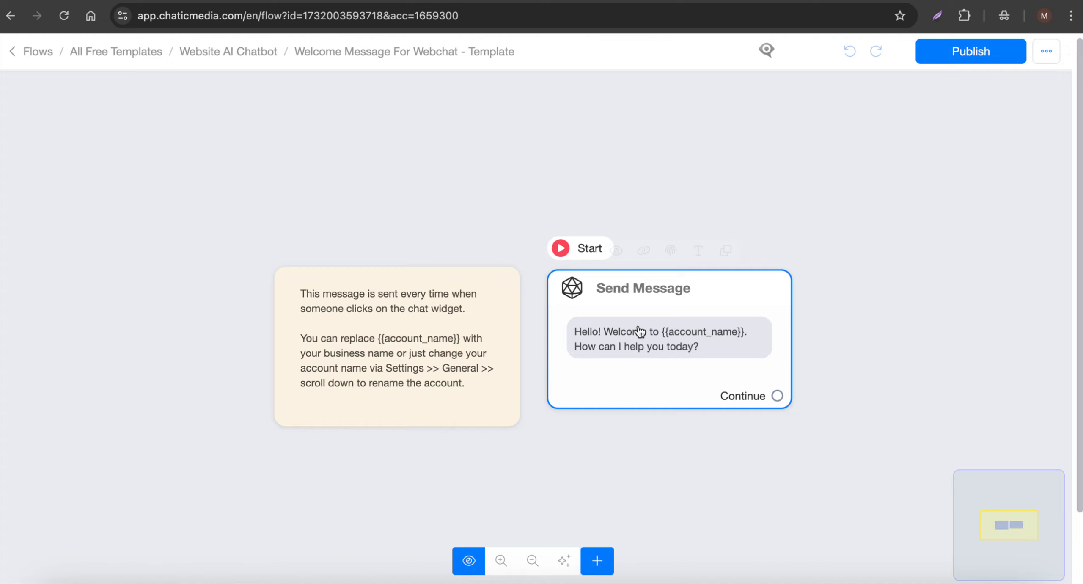
{"action": "left_click", "coordinate": [640, 332]}
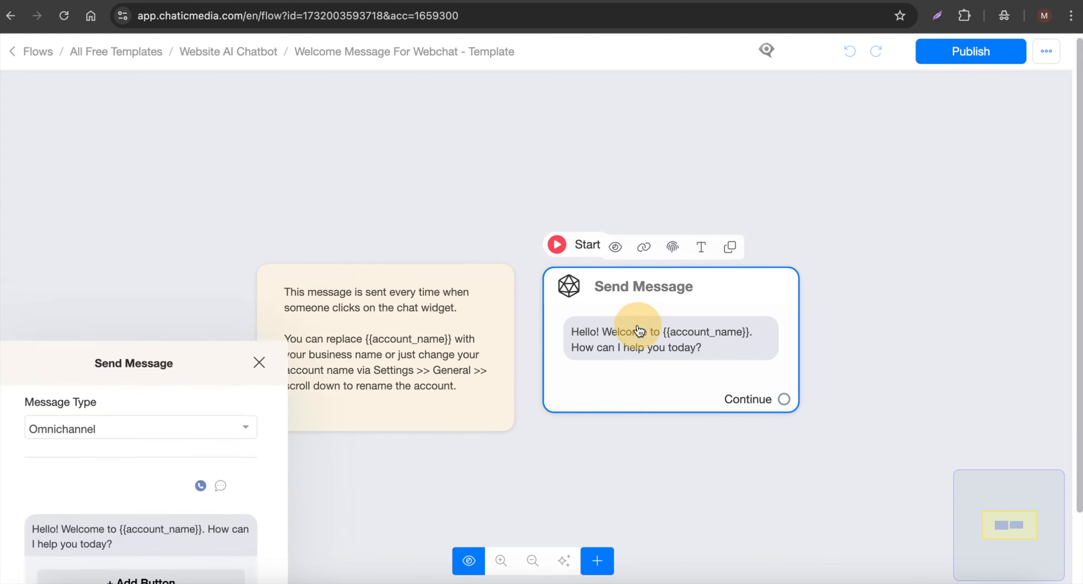
{"action": "left_click_drag", "start_coordinate": [177, 274], "coordinate": [15, 241]}
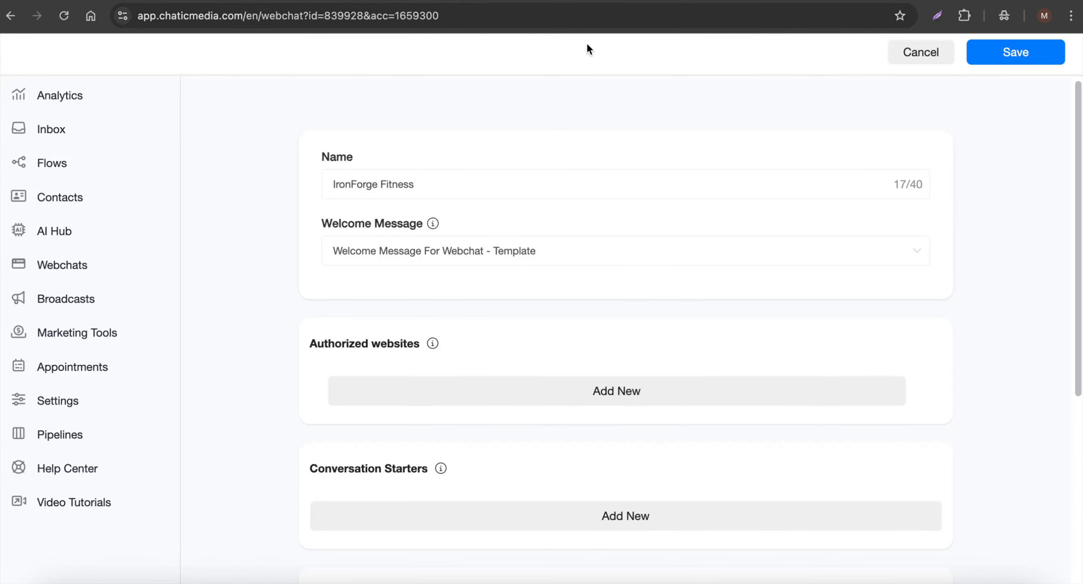
Examine the webchat's Authorized websites and Conversation Starters sections, trying out and removing an empty website entry.
{"action": "scroll", "coordinate": [384, 346], "scroll_direction": "down", "scroll_amount": 2}
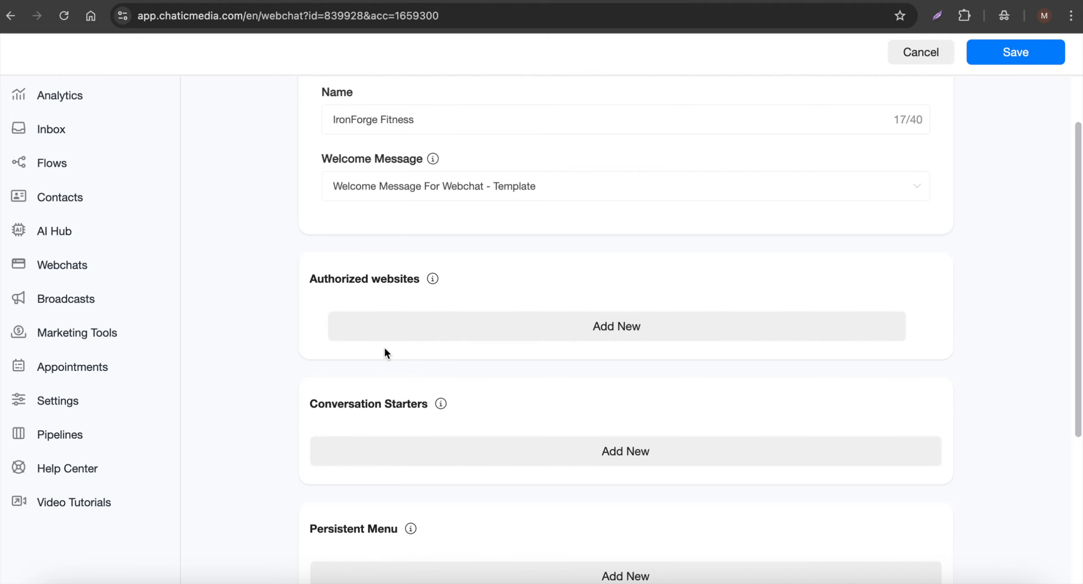
{"action": "mouse_move", "coordinate": [429, 277]}
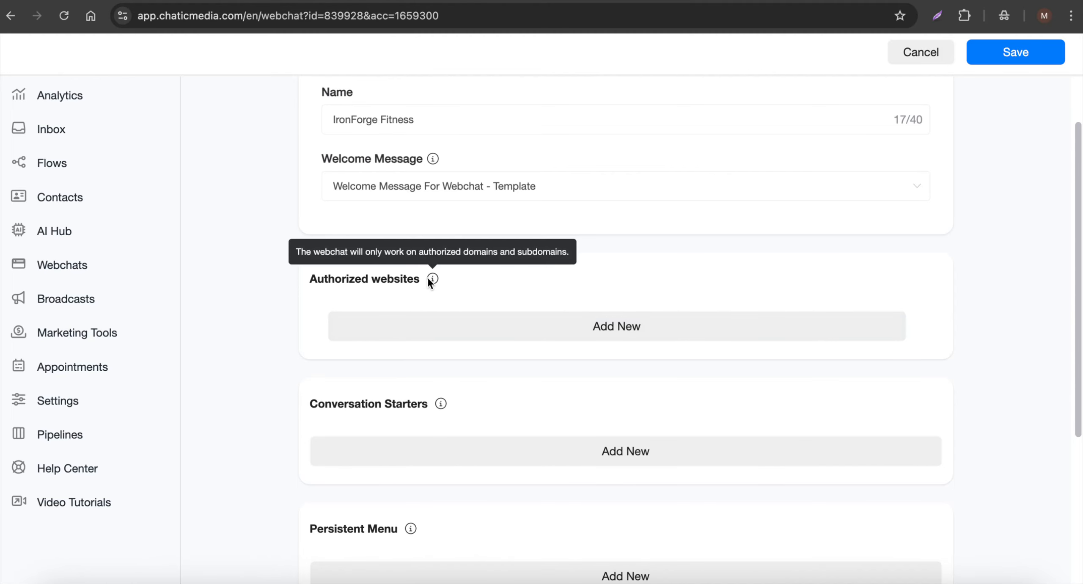
{"action": "left_click", "coordinate": [437, 330]}
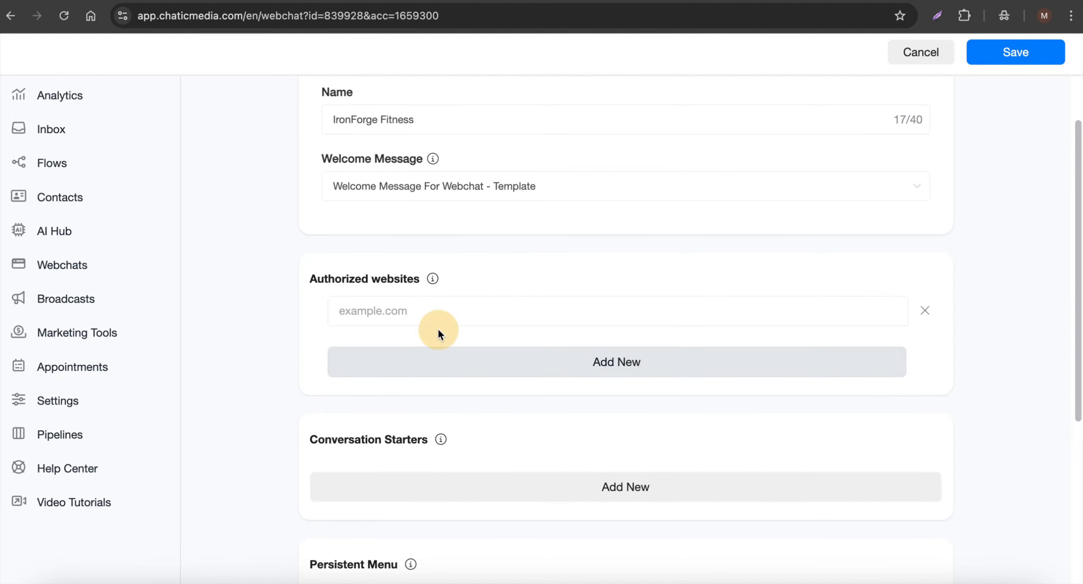
{"action": "left_click", "coordinate": [925, 318]}
{"action": "scroll", "coordinate": [377, 441], "scroll_direction": "down", "scroll_amount": 4}
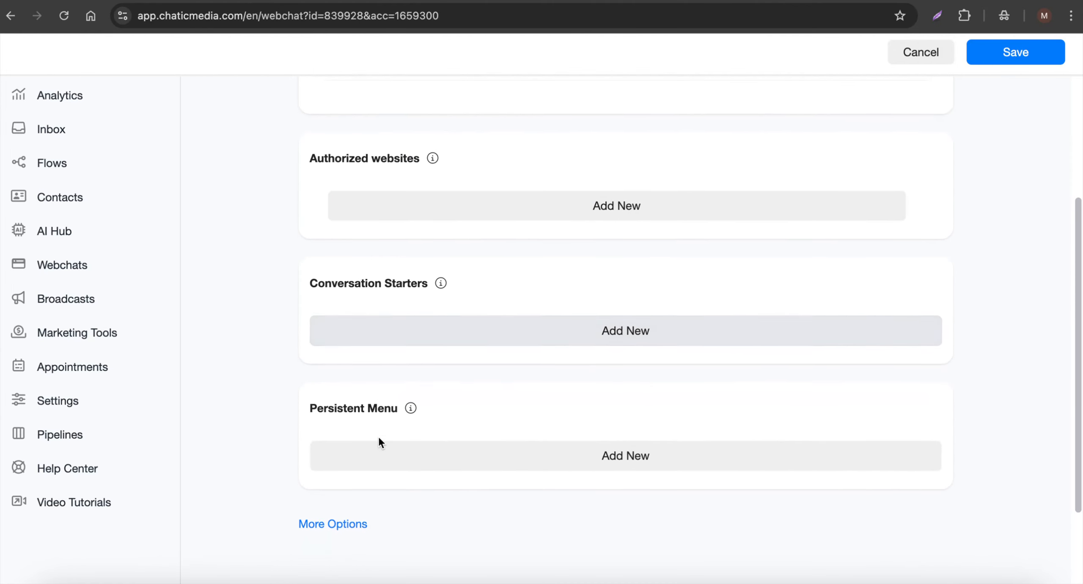
{"action": "mouse_move", "coordinate": [441, 270]}
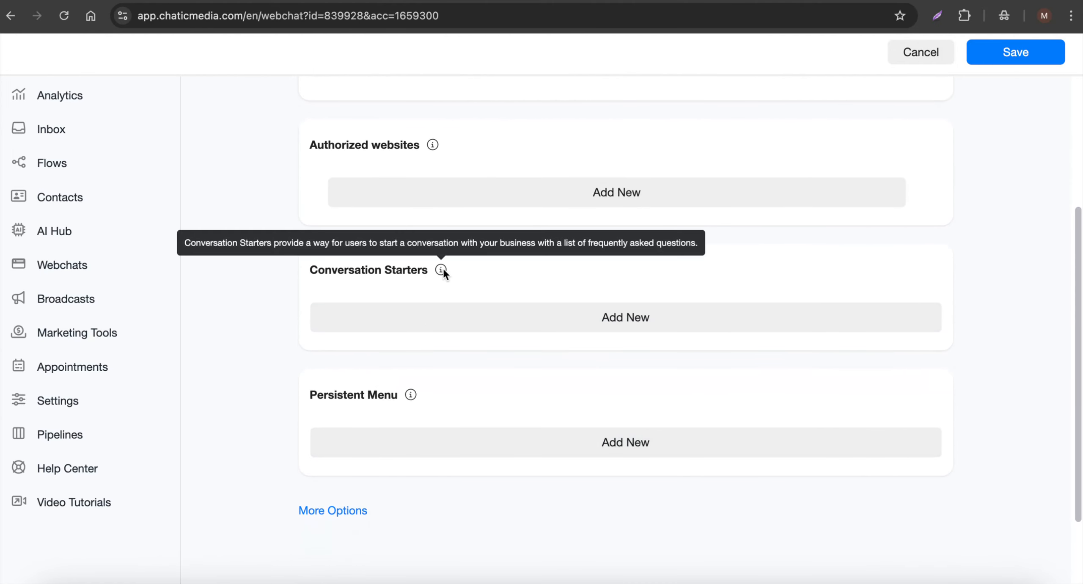
Show the webchat's additional options, change its brand color to green and save the webchat.
{"action": "scroll", "coordinate": [381, 399], "scroll_direction": "down", "scroll_amount": 2}
{"action": "left_click", "coordinate": [338, 411]}
{"action": "scroll", "coordinate": [340, 419], "scroll_direction": "down", "scroll_amount": 4}
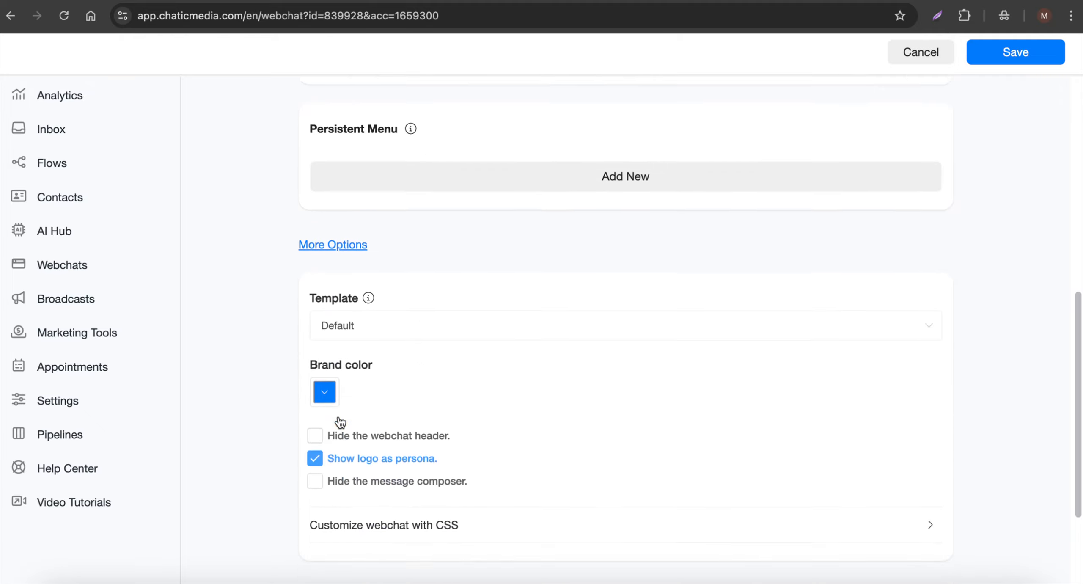
{"action": "left_click", "coordinate": [328, 390]}
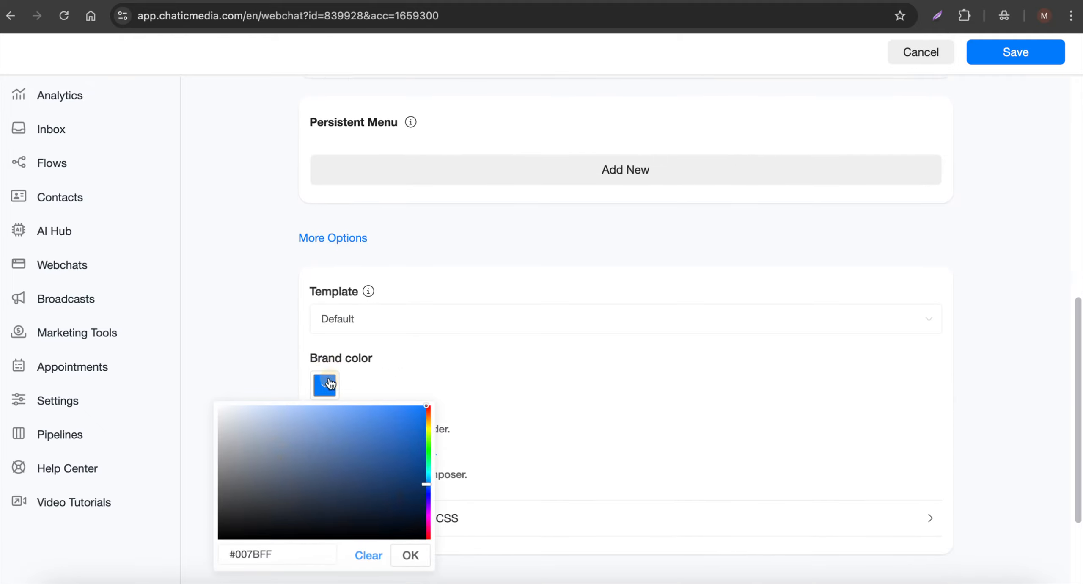
{"action": "mouse_move", "coordinate": [425, 481]}
{"action": "left_mouse_down"}
{"action": "mouse_move", "coordinate": [425, 459]}
{"action": "mouse_move", "coordinate": [428, 468]}
{"action": "left_mouse_up"}
{"action": "left_click", "coordinate": [424, 477]}
{"action": "left_click", "coordinate": [360, 453]}
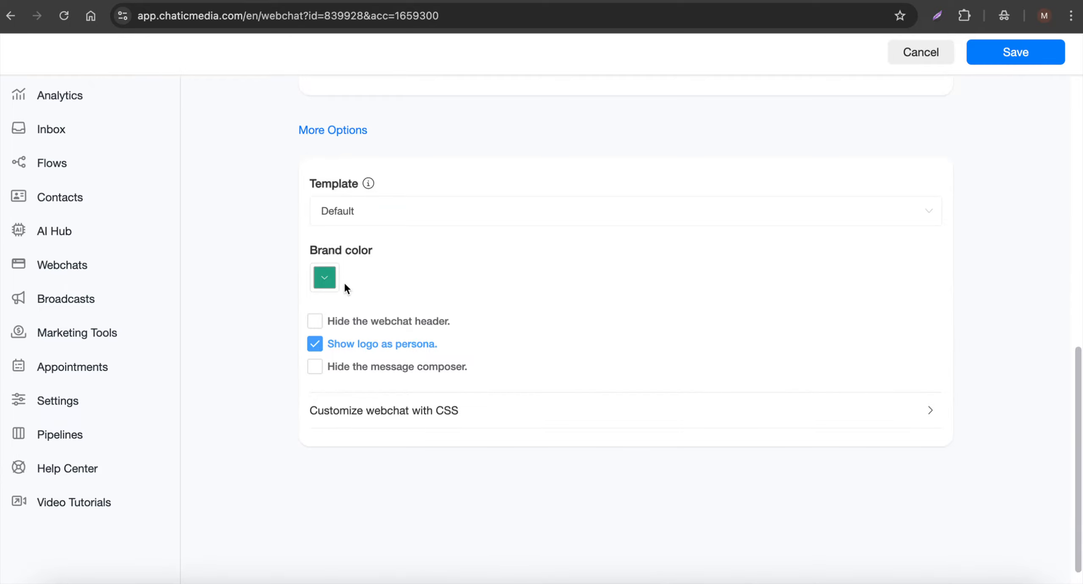
{"action": "left_click", "coordinate": [1060, 51]}
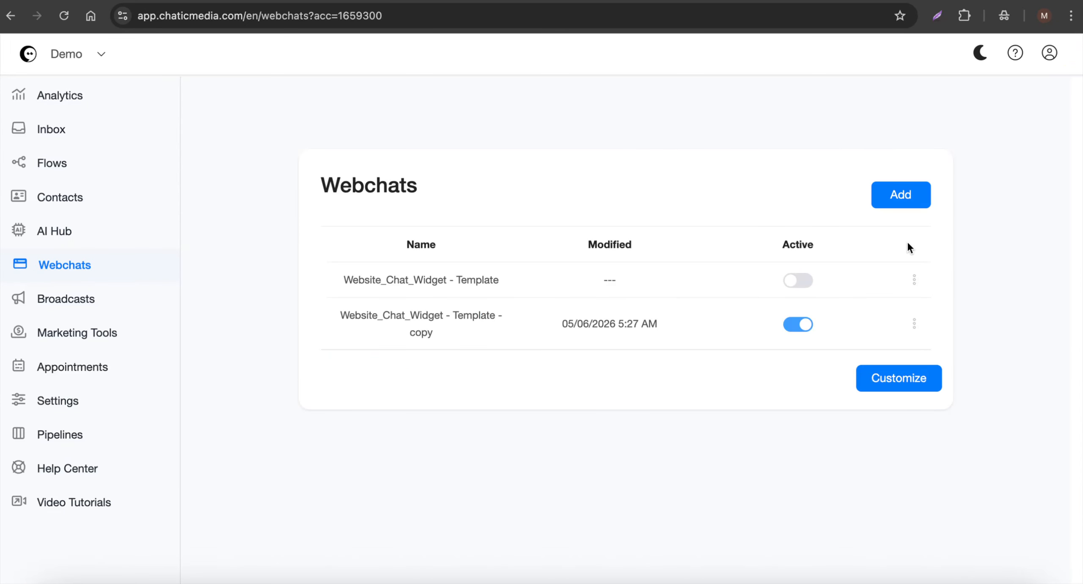
Rename the active Website_Chat_Widget - Template - copy webchat to "IronForge Fitness".
{"action": "left_click", "coordinate": [914, 324]}
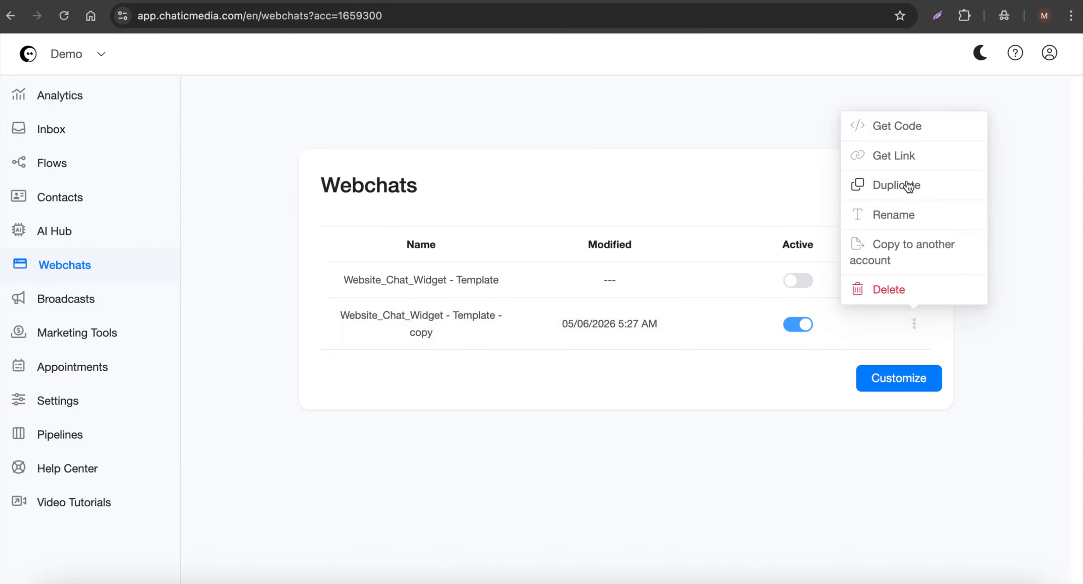
{"action": "left_click", "coordinate": [895, 216]}
{"action": "left_click_drag", "start_coordinate": [586, 151], "coordinate": [382, 148]}
{"action": "type", "text": "IronForge Fitness"}
{"action": "left_click", "coordinate": [660, 213]}
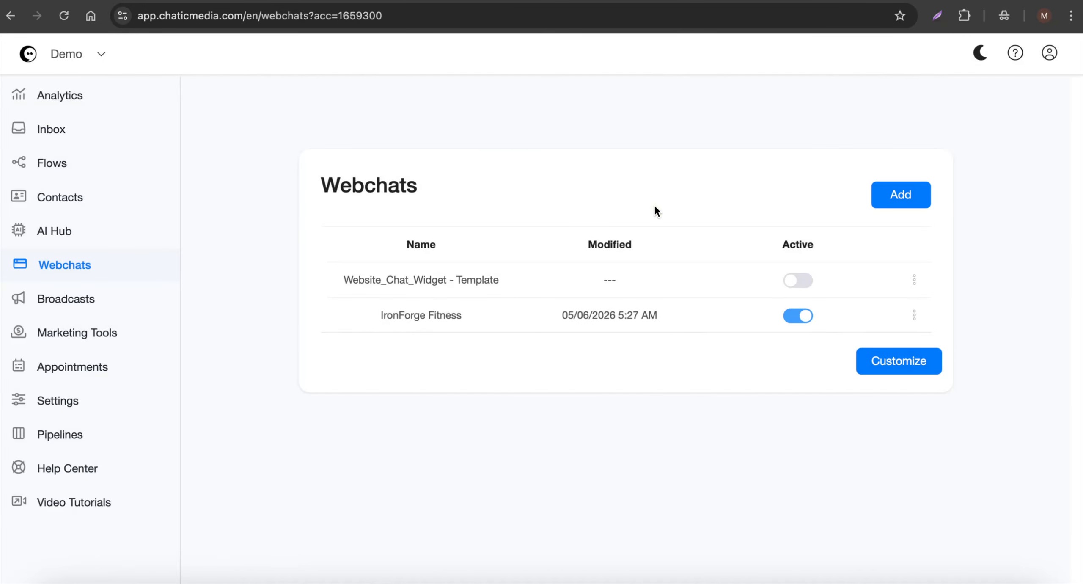
Copy the IronForge Fitness webchat's code and paste it as the webchat code in the Webchat Customizer.
{"action": "left_click", "coordinate": [913, 316]}
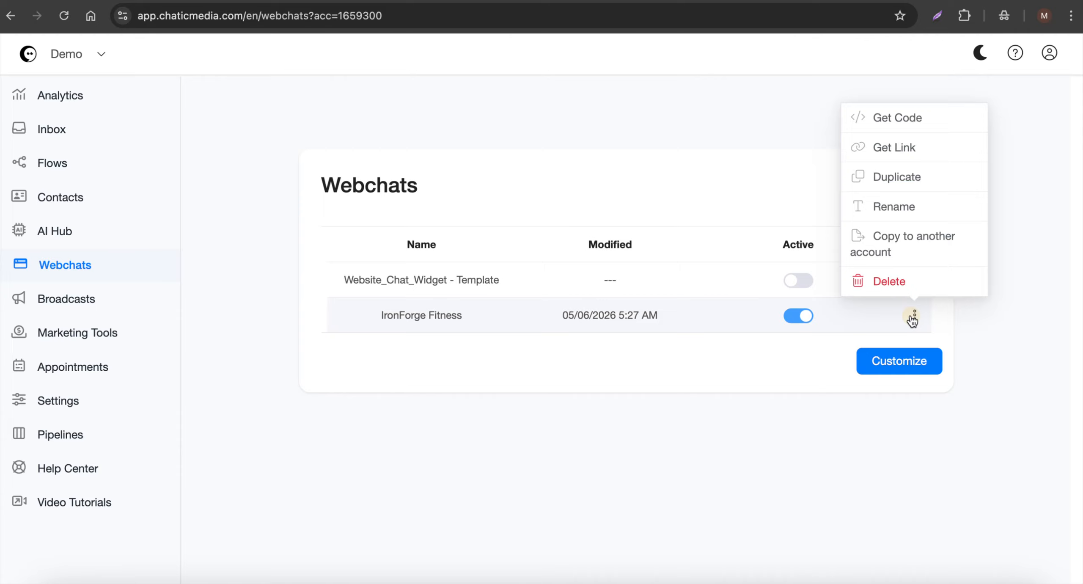
{"action": "left_click", "coordinate": [888, 120]}
{"action": "left_click", "coordinate": [688, 145]}
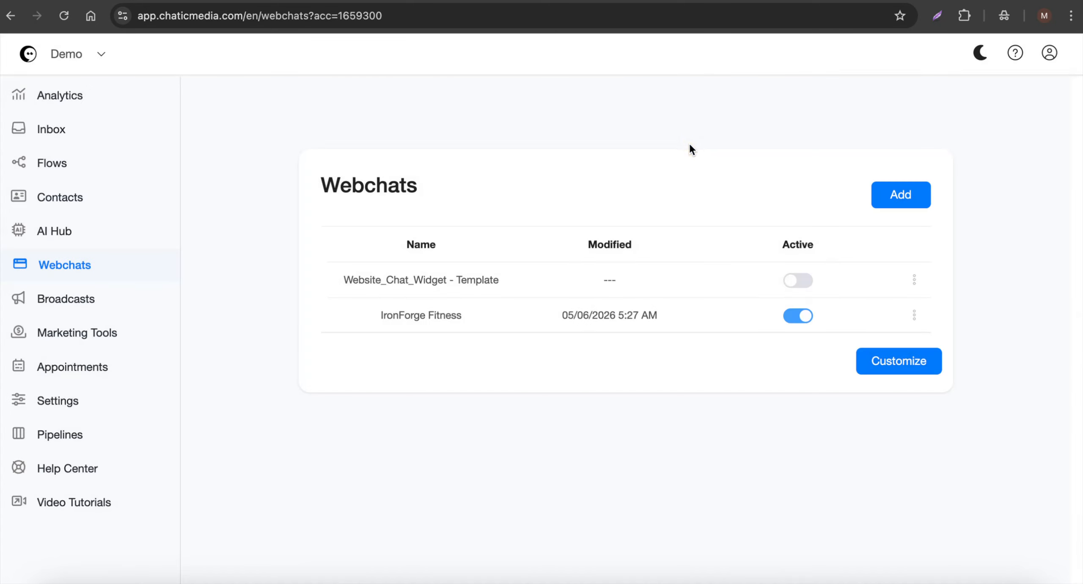
{"action": "left_click", "coordinate": [927, 367]}
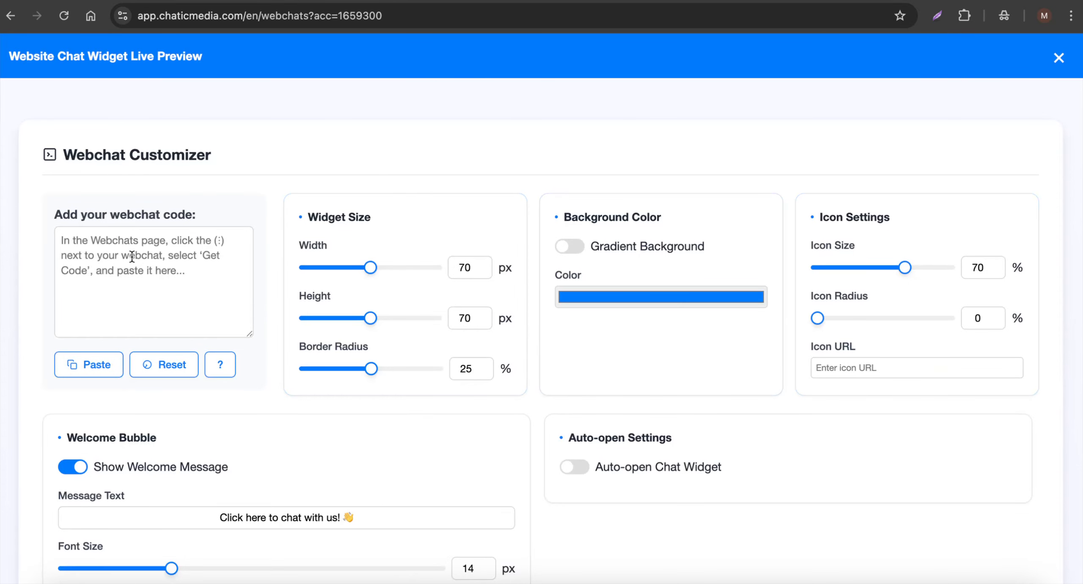
{"action": "left_click", "coordinate": [132, 256]}
{"action": "key", "text": "super+v"}
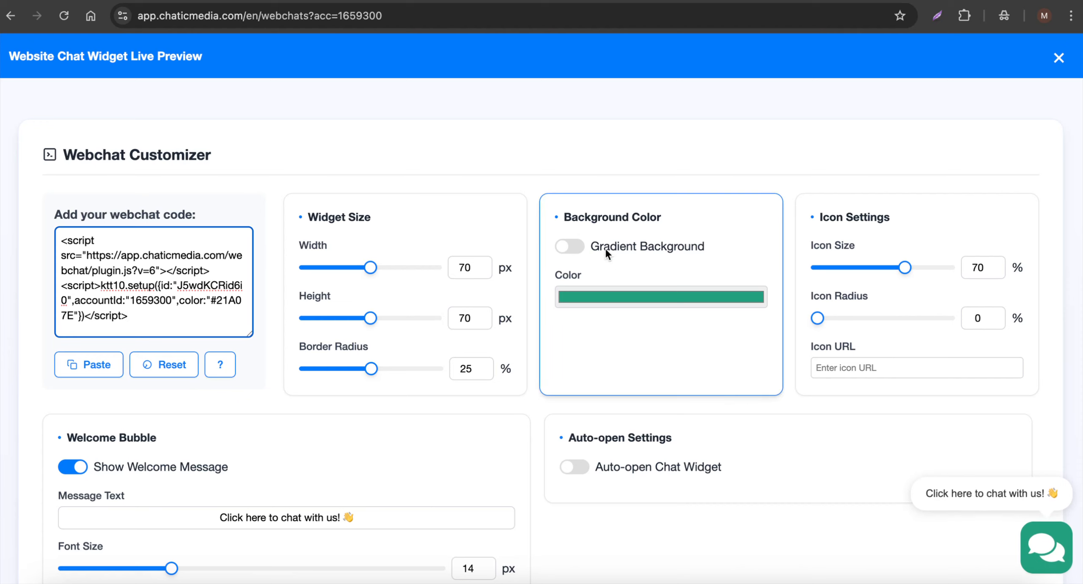
Enable the widget's gradient background and set its end color to a dark gray-green, RGB 68, 90, 84.
{"action": "left_click", "coordinate": [571, 248]}
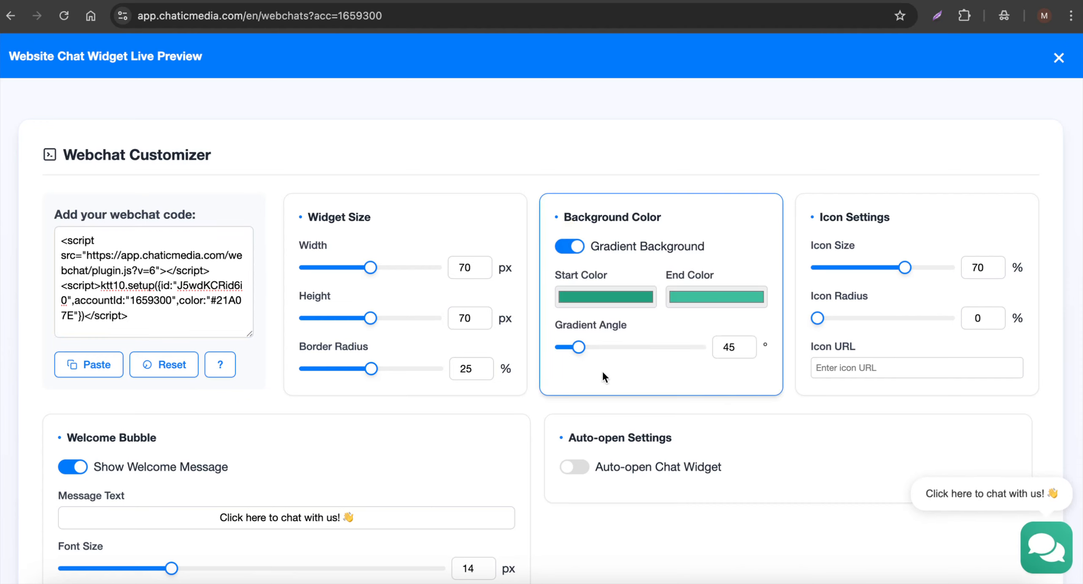
{"action": "left_click", "coordinate": [707, 302]}
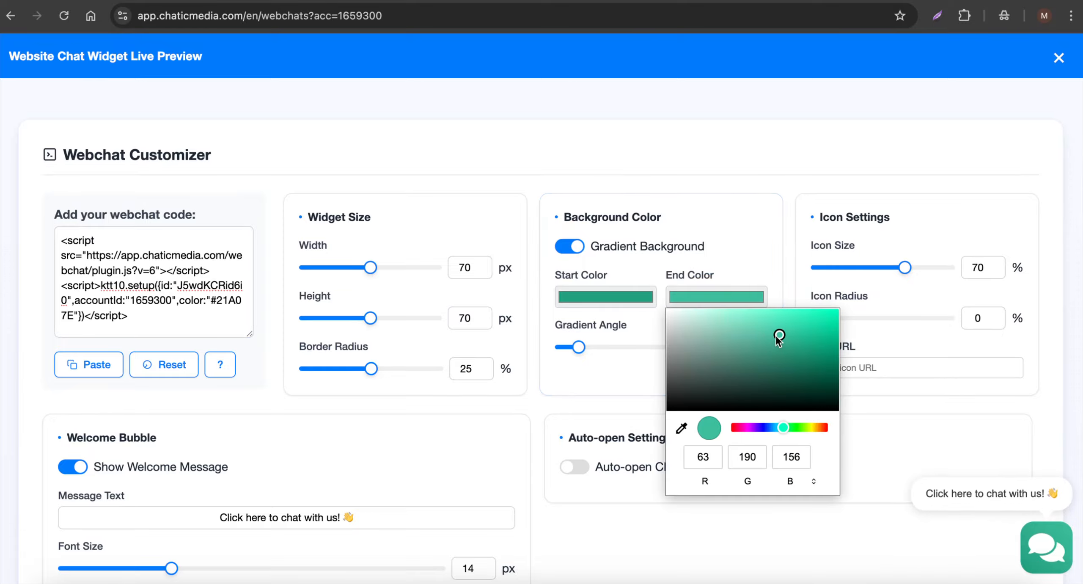
{"action": "mouse_move", "coordinate": [700, 381]}
{"action": "left_mouse_down"}
{"action": "mouse_move", "coordinate": [693, 386]}
{"action": "mouse_move", "coordinate": [707, 374]}
{"action": "left_mouse_up"}
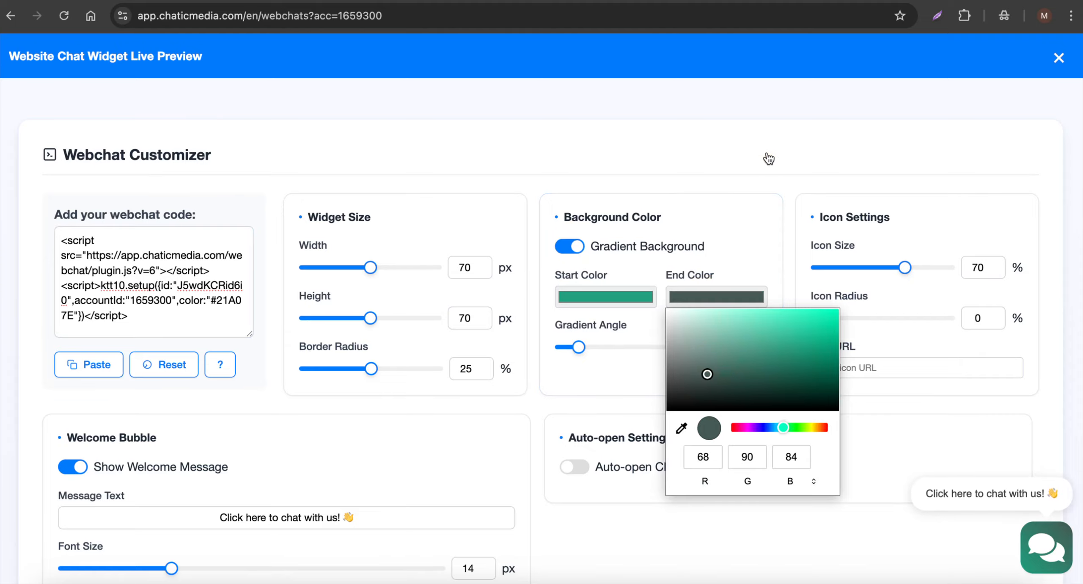
{"action": "left_click", "coordinate": [760, 139]}
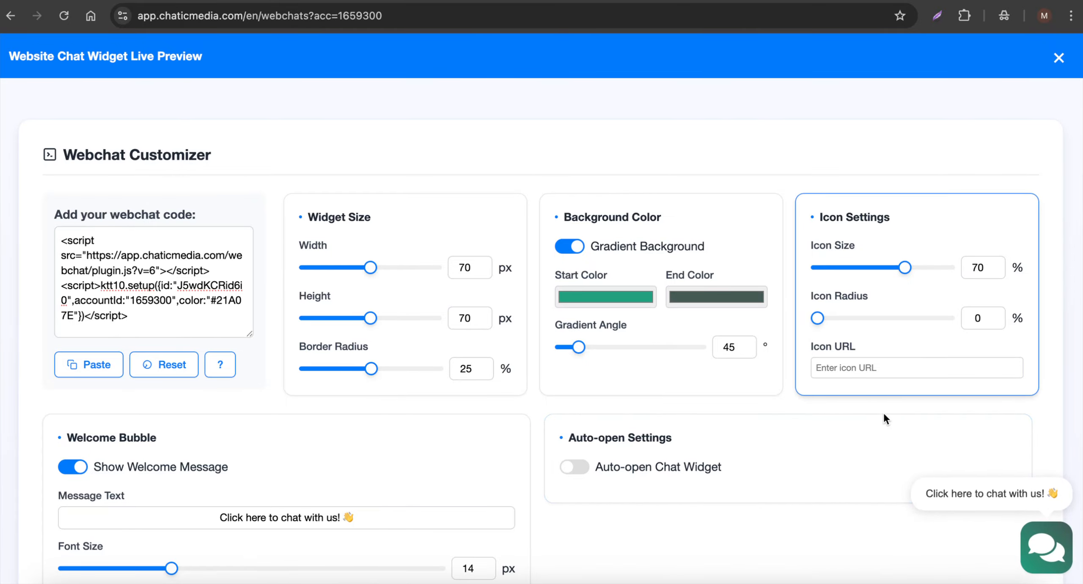
Switch the welcome bubble off and on again and set its message text to "Do you have any fitness needs! 👋".
{"action": "scroll", "coordinate": [203, 384], "scroll_direction": "down", "scroll_amount": 3}
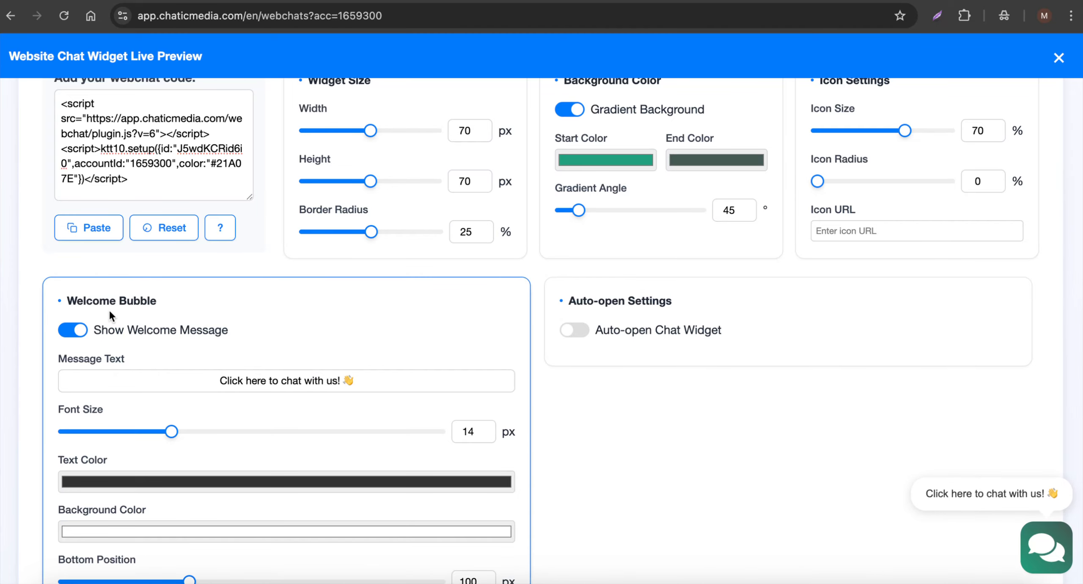
{"action": "left_click", "coordinate": [71, 332]}
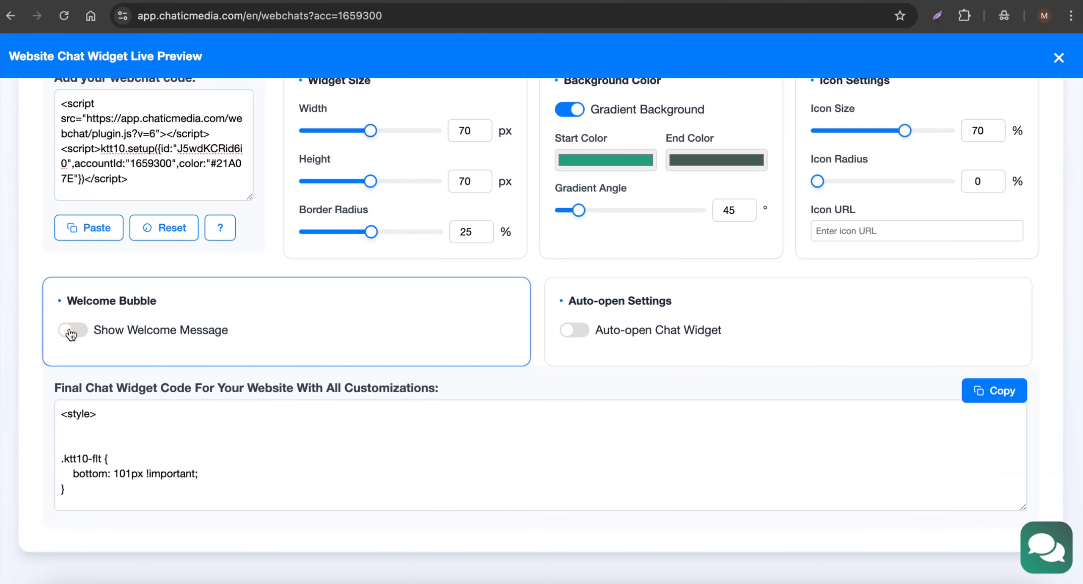
{"action": "left_click", "coordinate": [72, 333]}
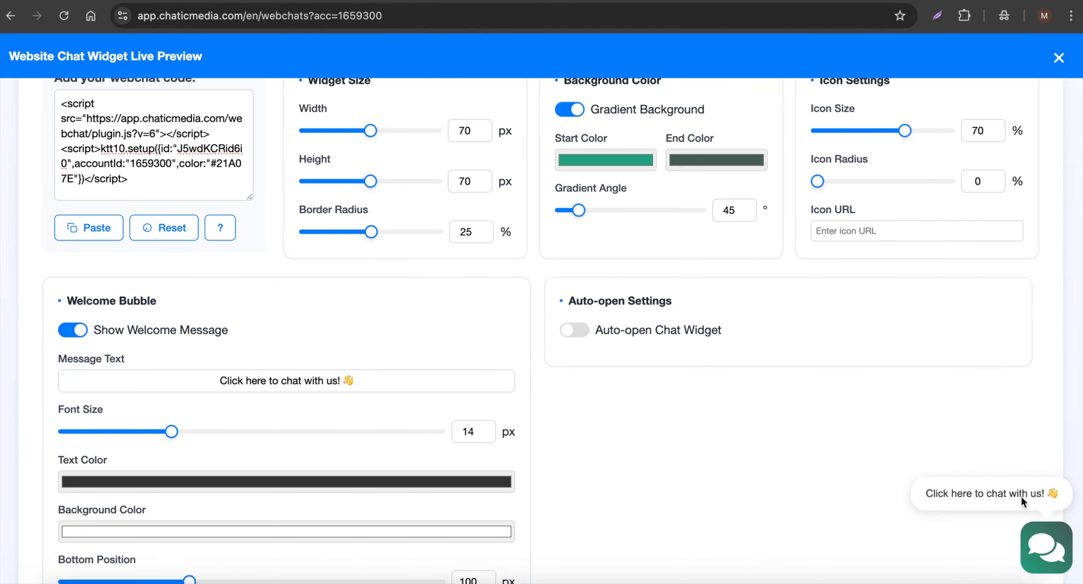
{"action": "left_click_drag", "start_coordinate": [220, 380], "coordinate": [330, 381]}
{"action": "key", "text": "ctrl+v"}
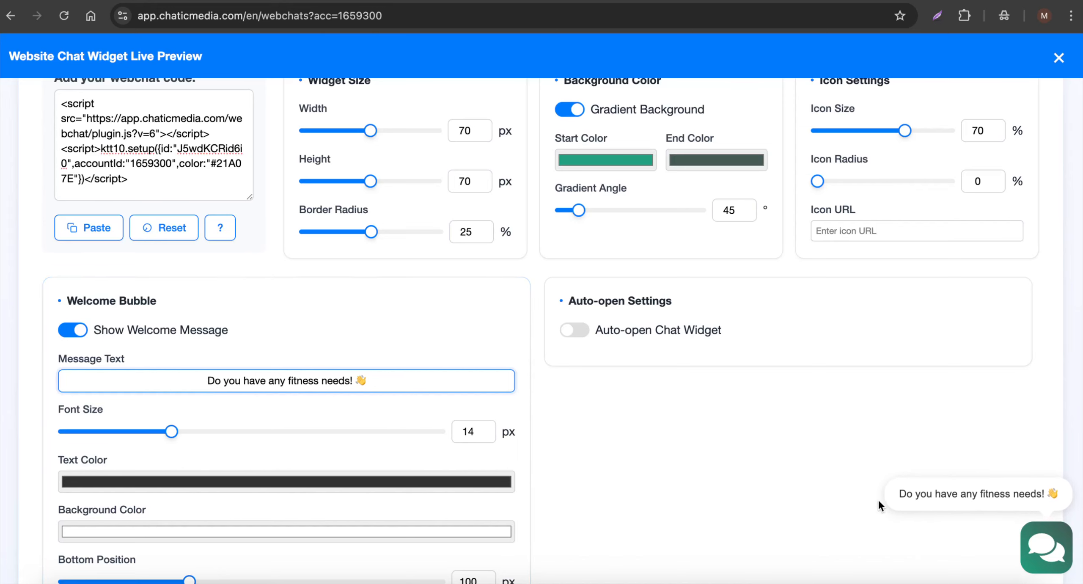
Enable auto-open for the chat widget and check its greeting text in the welcome message flow.
{"action": "scroll", "coordinate": [727, 419], "scroll_direction": "up", "scroll_amount": 3}
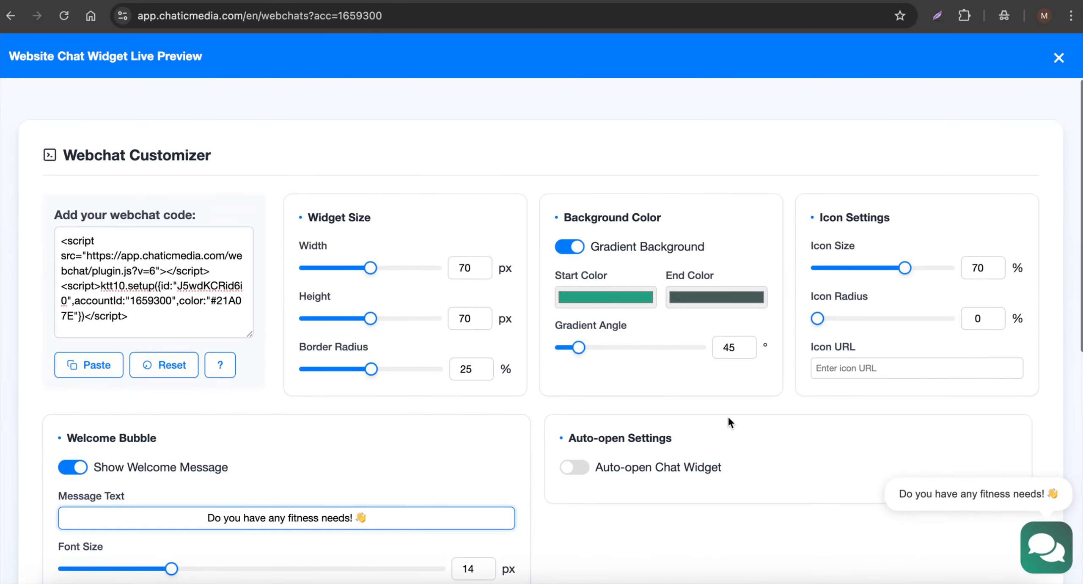
{"action": "scroll", "coordinate": [727, 415], "scroll_direction": "down", "scroll_amount": 2}
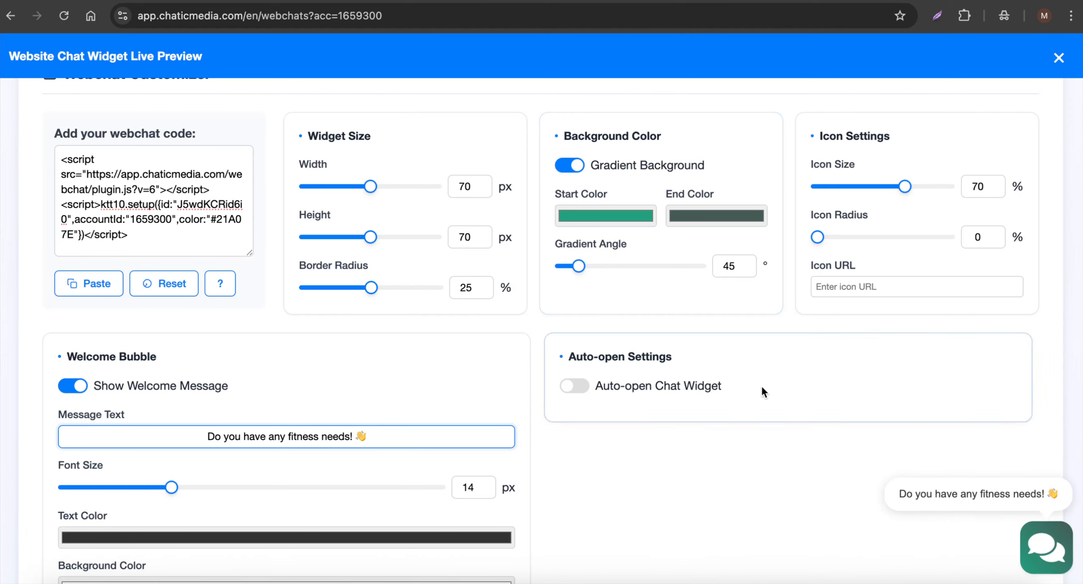
{"action": "left_click", "coordinate": [580, 389]}
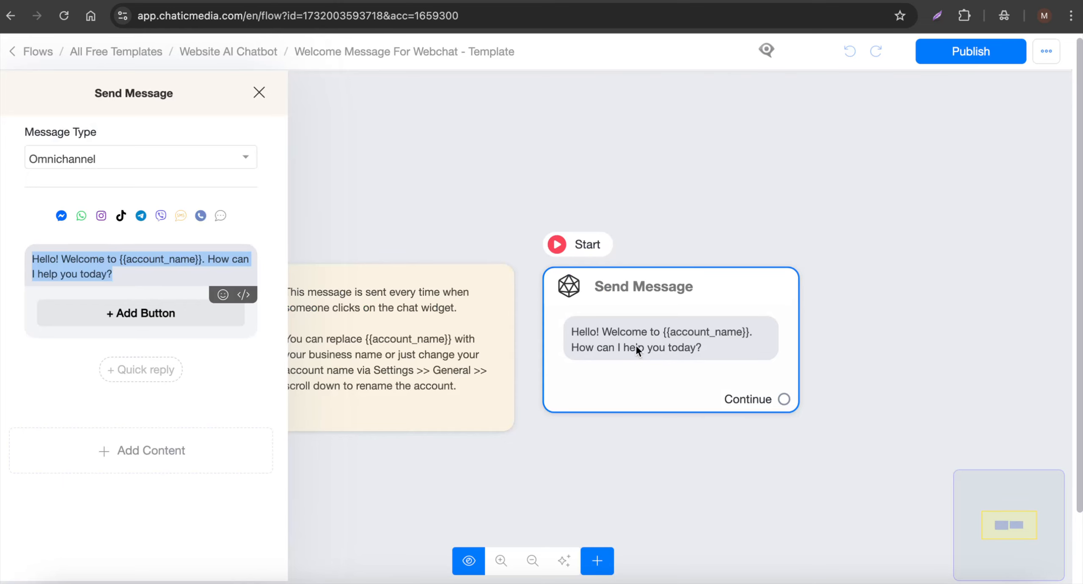
{"action": "left_click", "coordinate": [162, 271]}
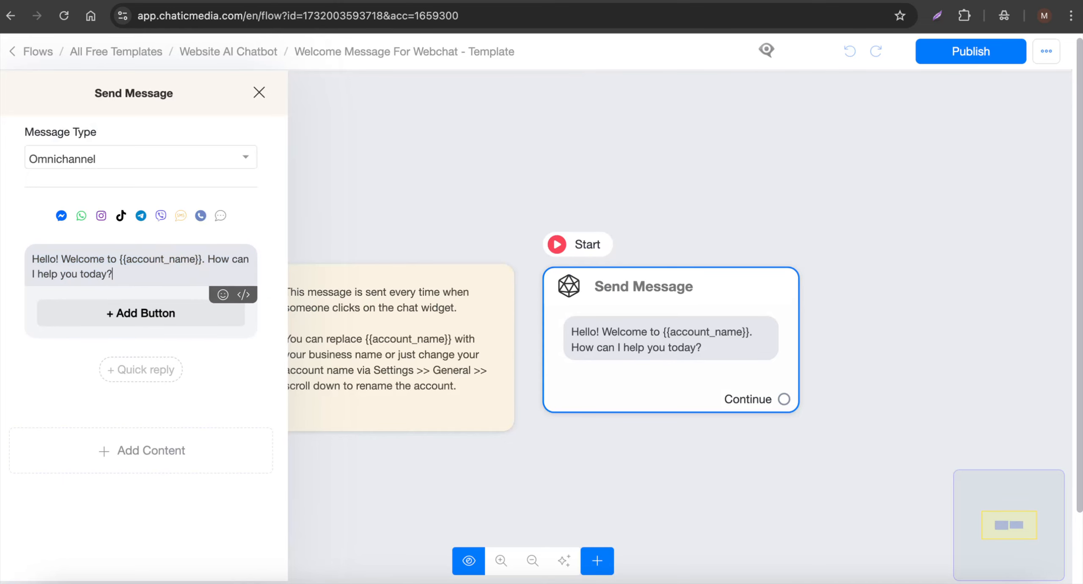
{"action": "left_click", "coordinate": [574, 1]}
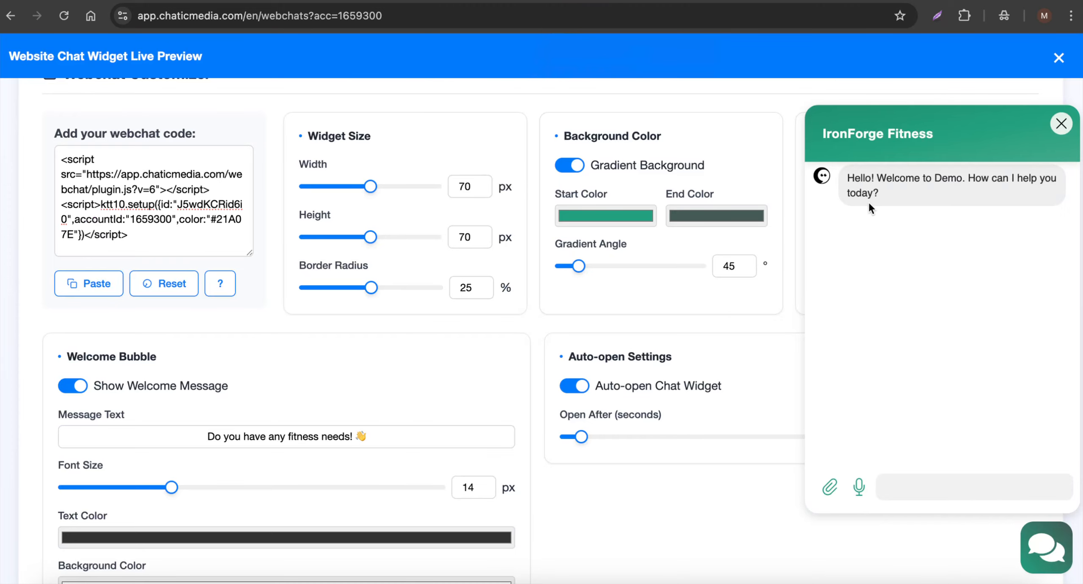
Test the widget preview by sending "What services they provide", read the AI's reply and close the chat window.
{"action": "left_click", "coordinate": [922, 489]}
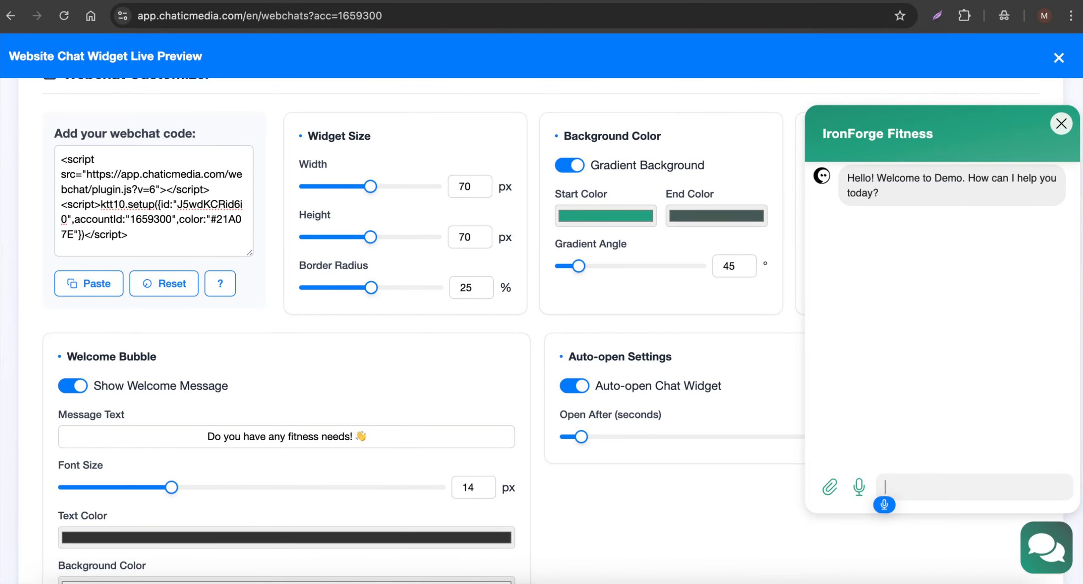
{"action": "type", "text": "What services they provide"}
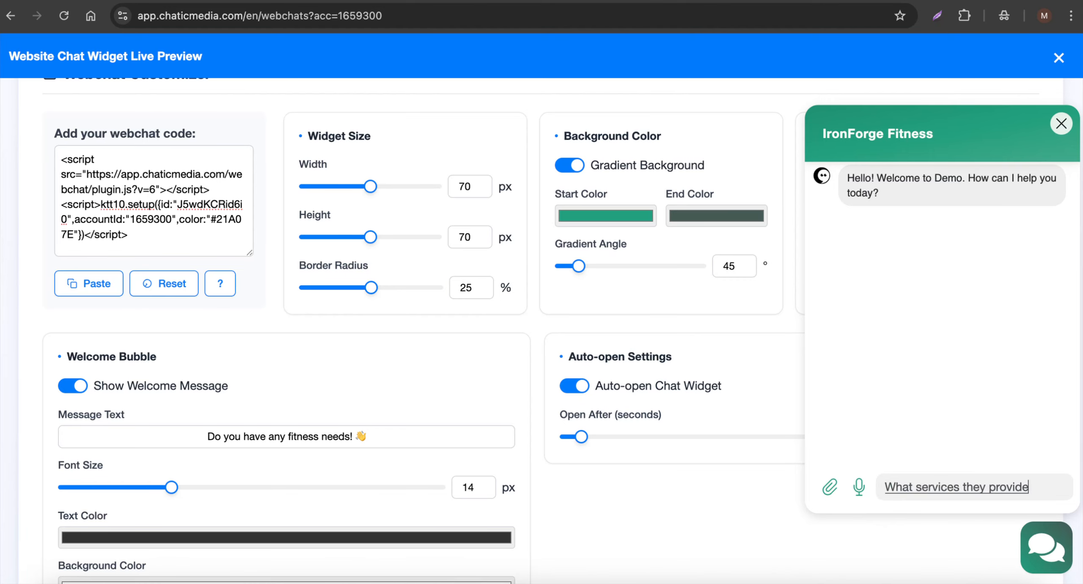
{"action": "key", "text": "Return"}
{"action": "type", "text": "So ye"}
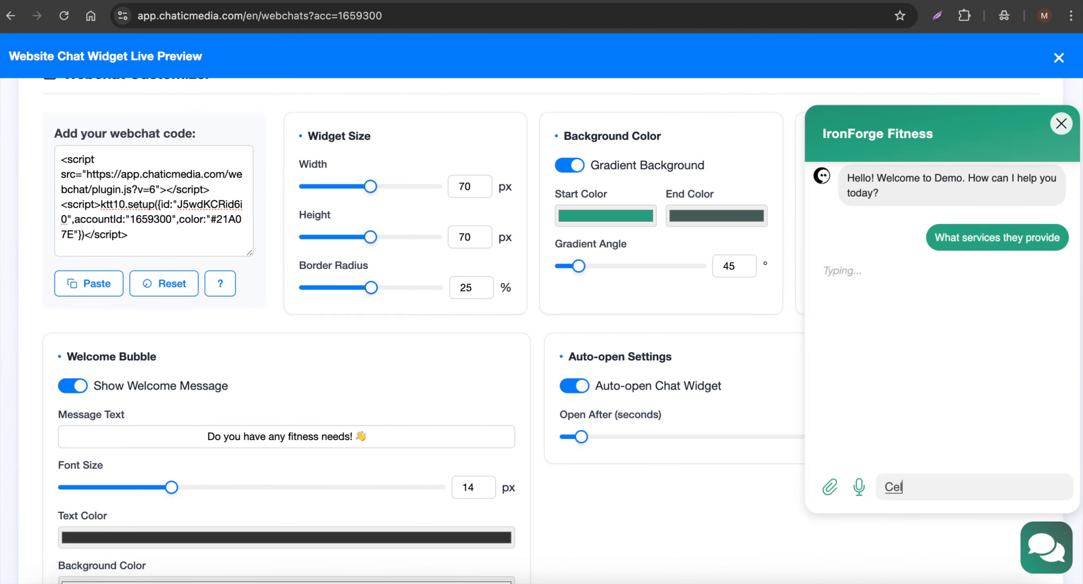
{"action": "key", "text": "BackSpace"}
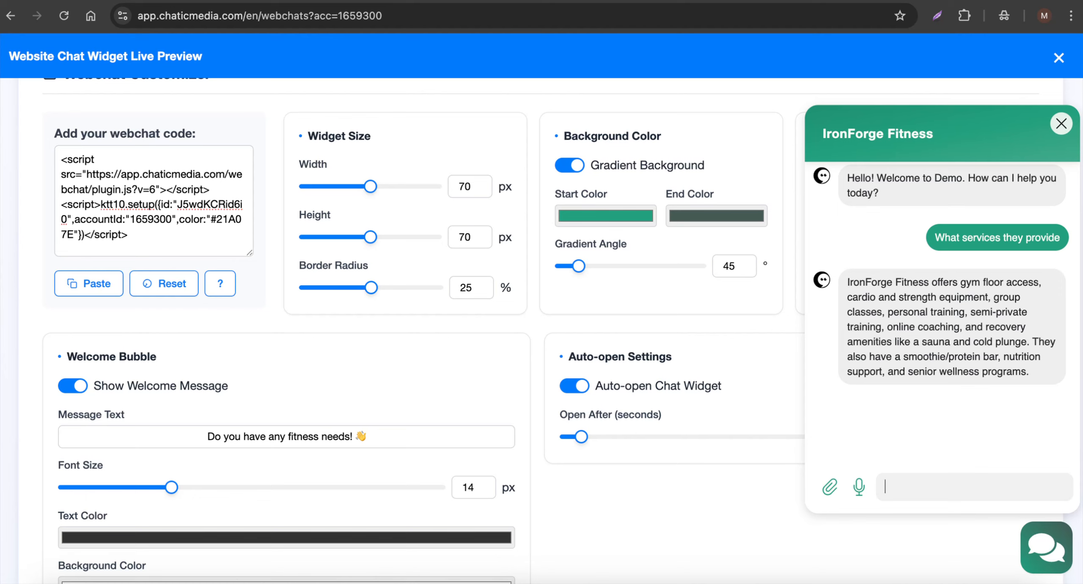
{"action": "left_click_drag", "start_coordinate": [848, 280], "coordinate": [1005, 368]}
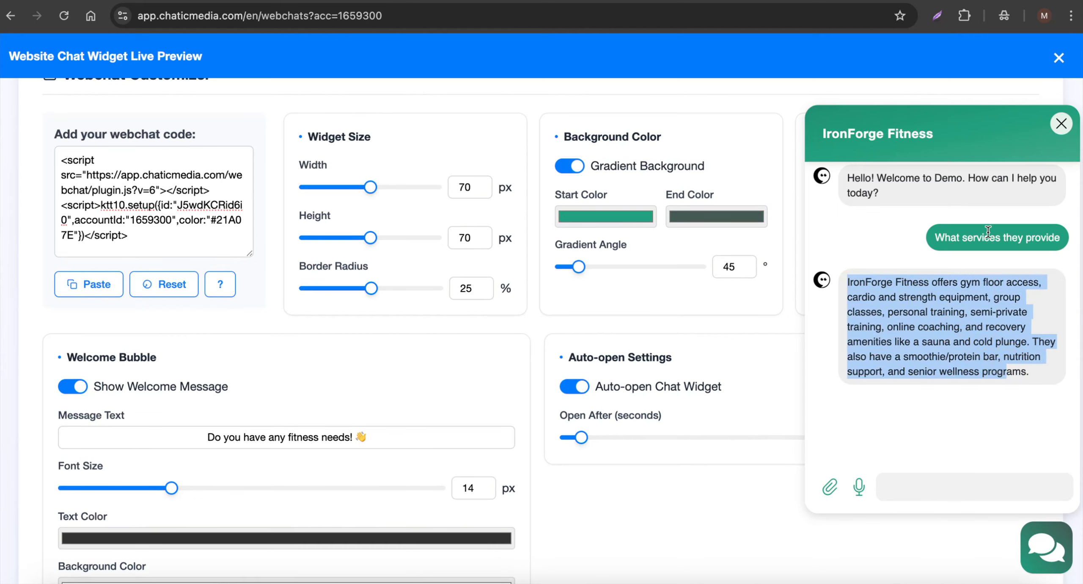
{"action": "left_click", "coordinate": [1056, 556]}
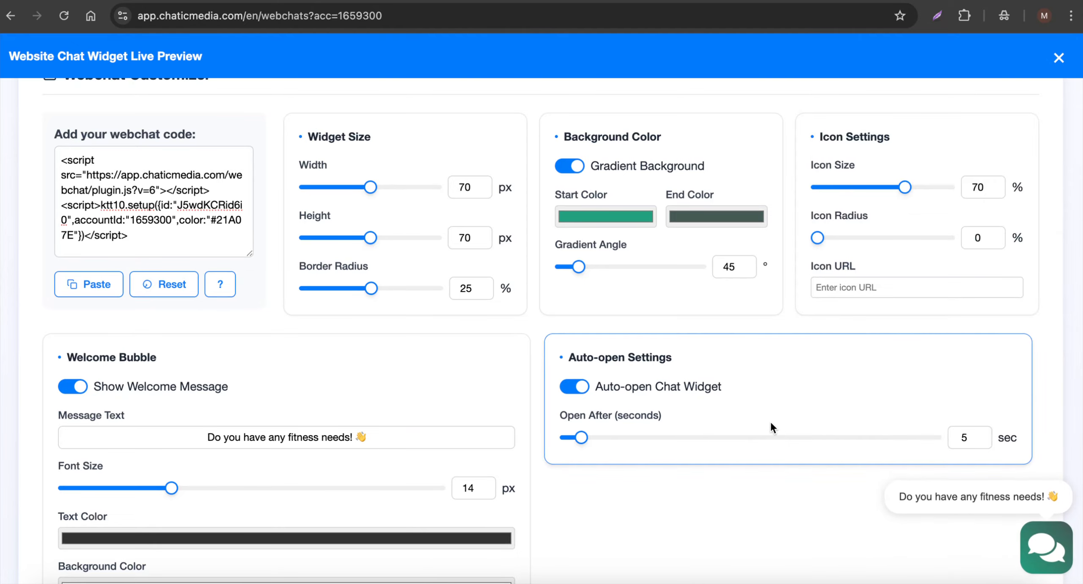
Review the widget's customization settings and copy the final chat widget code for the website.
{"action": "scroll", "coordinate": [614, 400], "scroll_direction": "down", "scroll_amount": 2}
{"action": "scroll", "coordinate": [615, 400], "scroll_direction": "down", "scroll_amount": 3}
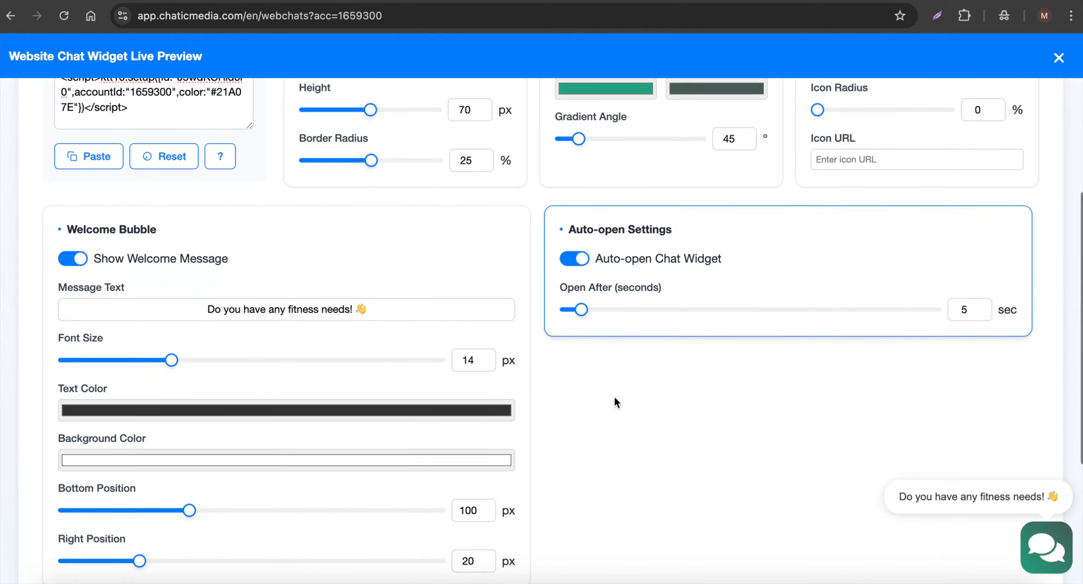
{"action": "scroll", "coordinate": [614, 398], "scroll_direction": "down", "scroll_amount": 1}
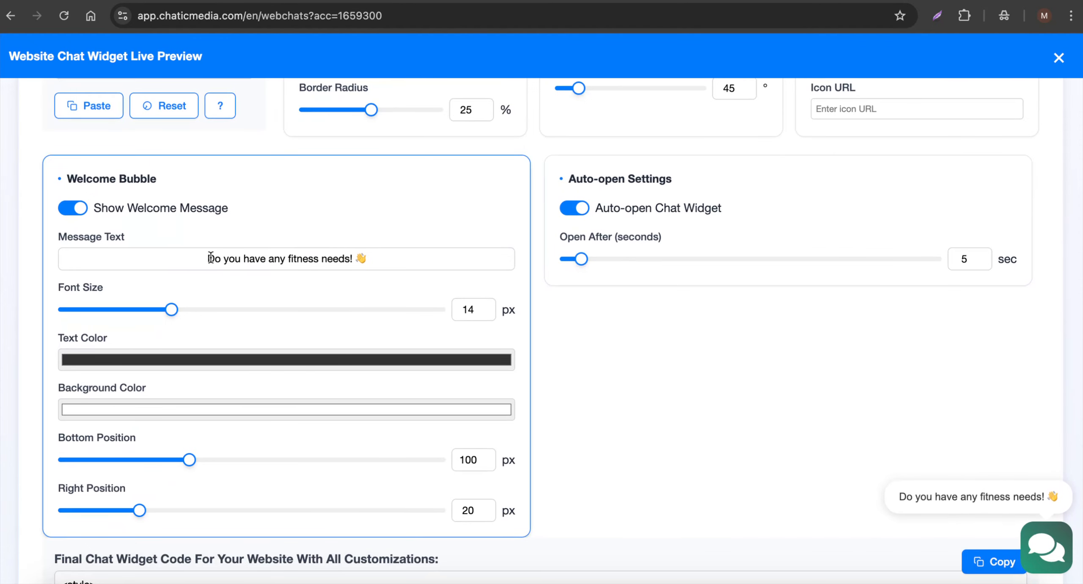
{"action": "scroll", "coordinate": [592, 286], "scroll_direction": "up", "scroll_amount": 6}
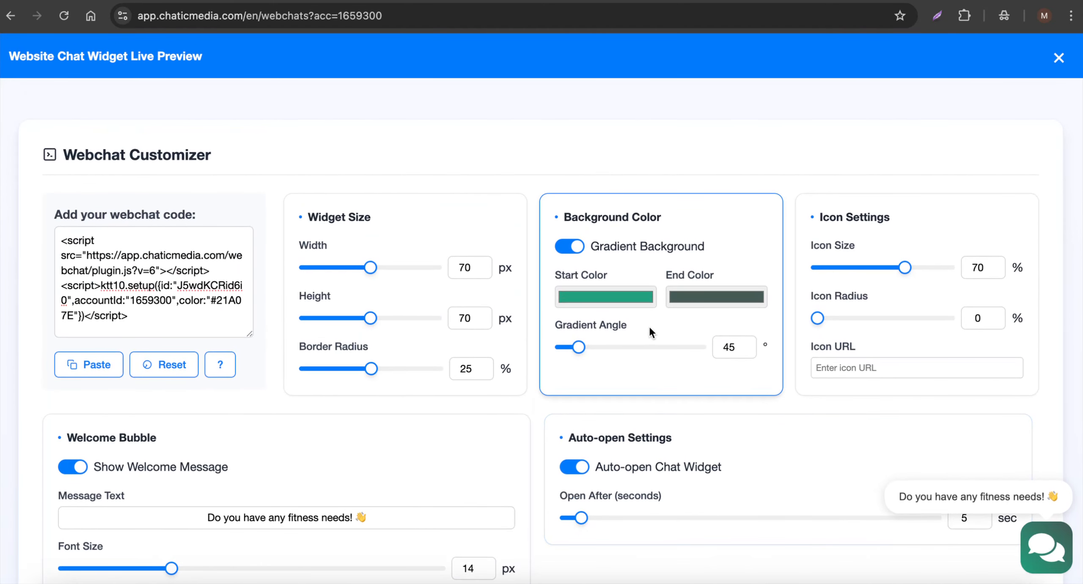
{"action": "scroll", "coordinate": [647, 330], "scroll_direction": "down", "scroll_amount": 4}
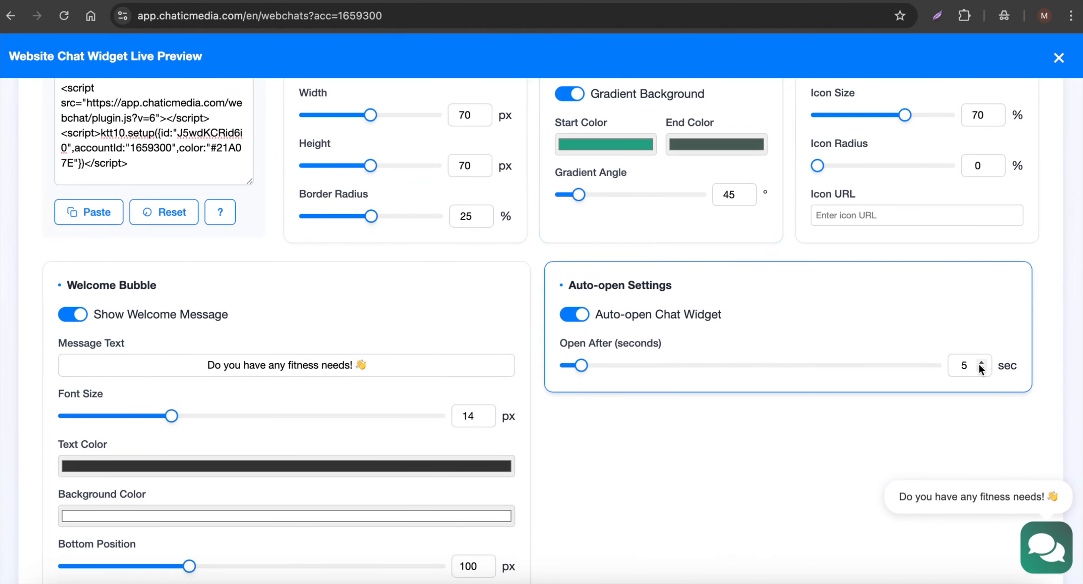
{"action": "scroll", "coordinate": [496, 440], "scroll_direction": "down", "scroll_amount": 3}
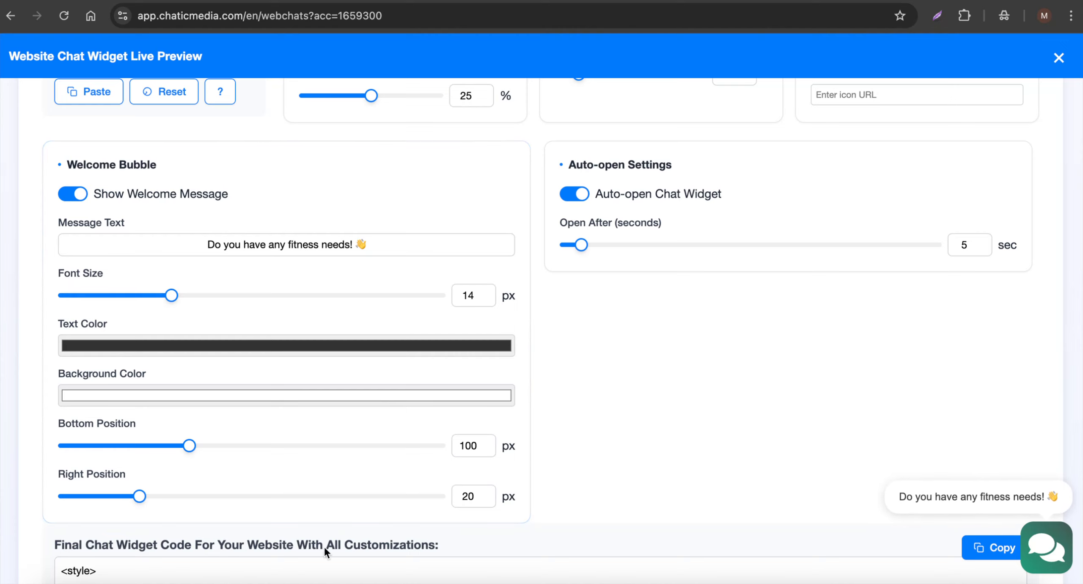
{"action": "left_click", "coordinate": [994, 550]}
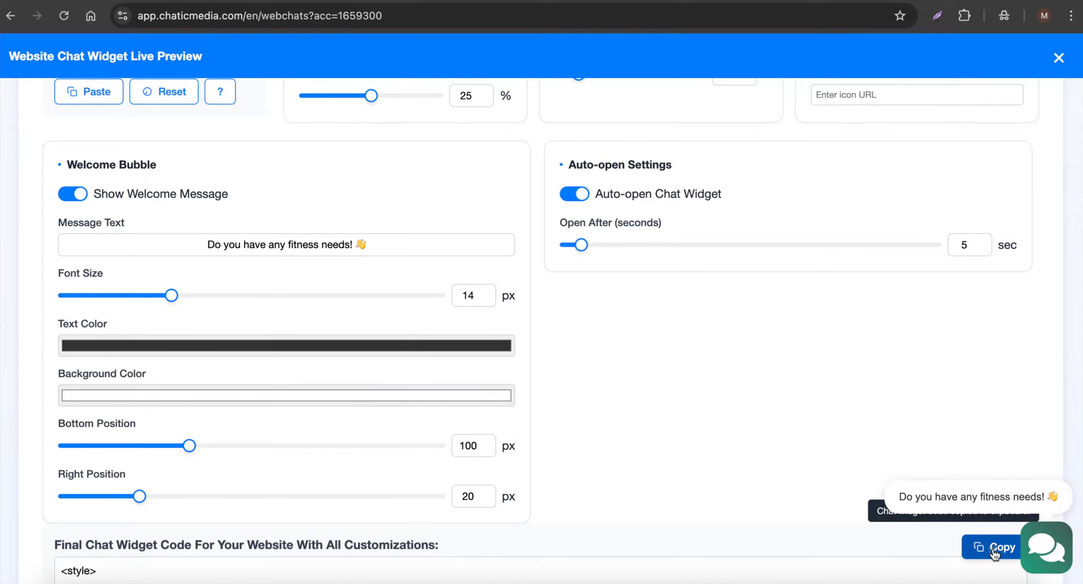
{"action": "scroll", "coordinate": [806, 531], "scroll_direction": "up", "scroll_amount": 2}
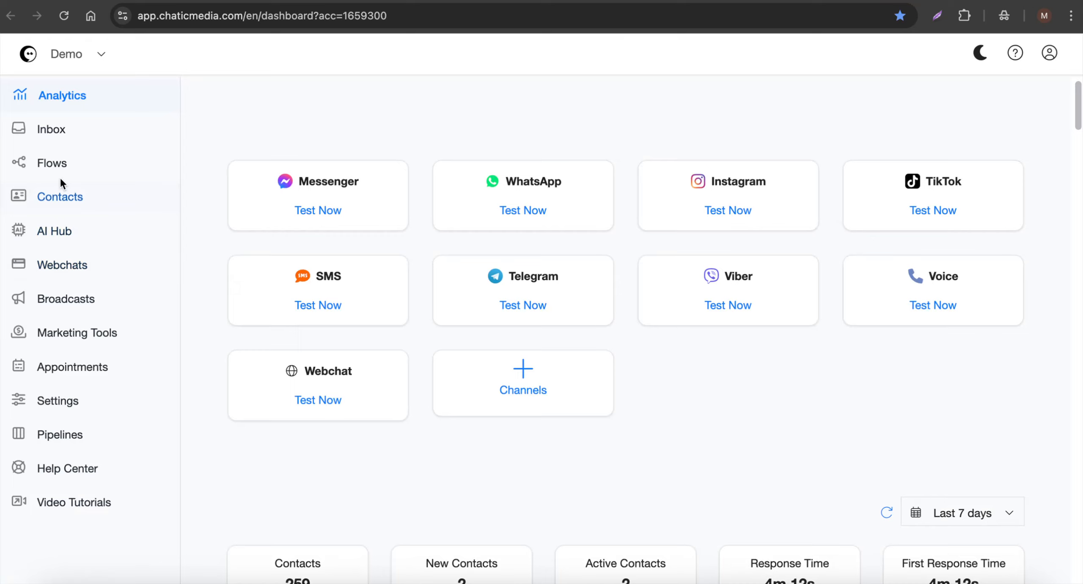
Create a new flow named "Website".
{"action": "left_click", "coordinate": [52, 167]}
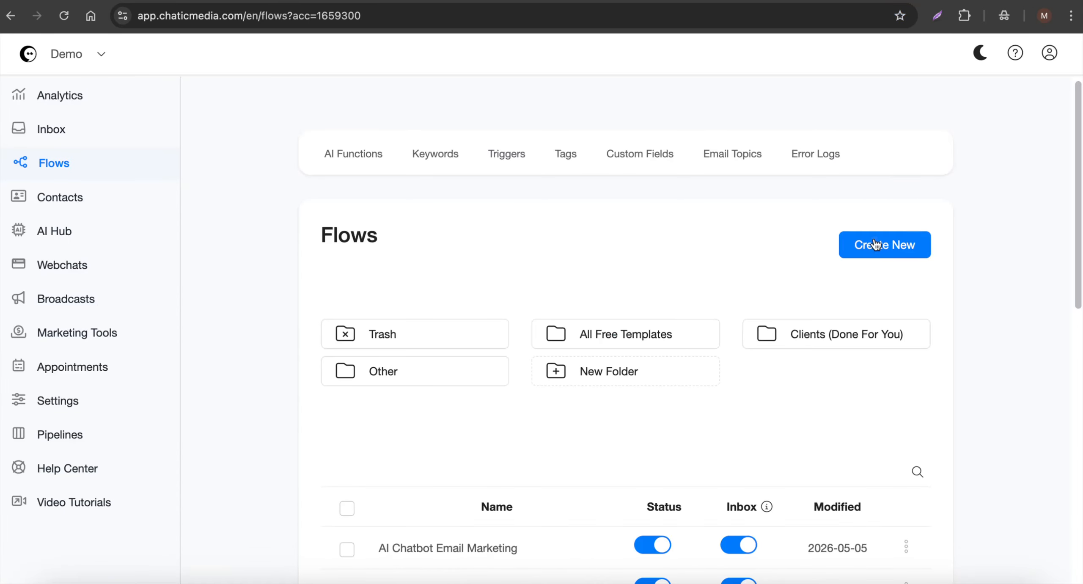
{"action": "left_click", "coordinate": [875, 245]}
{"action": "left_click", "coordinate": [430, 126]}
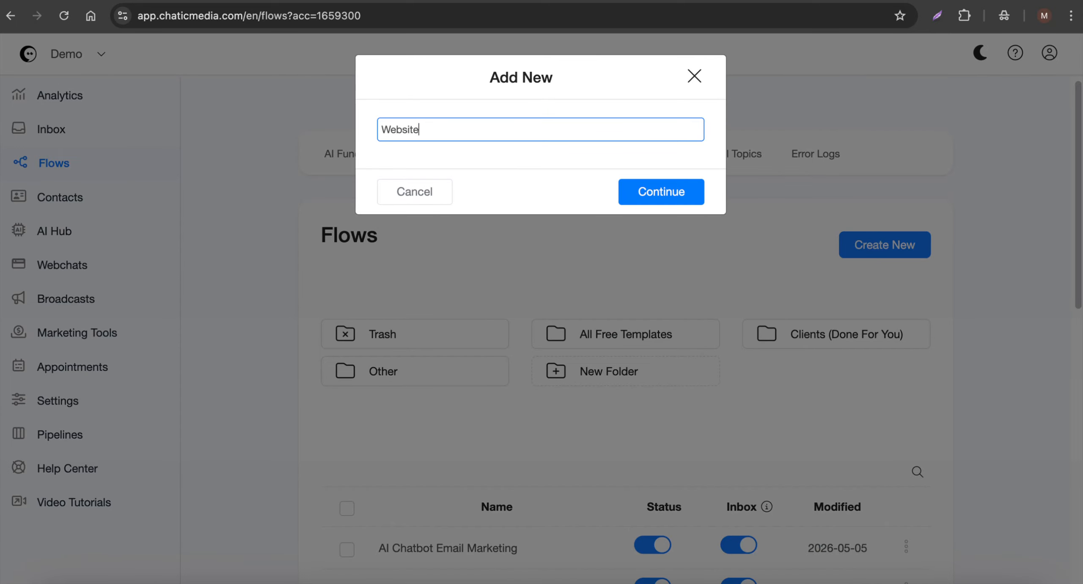
{"action": "key", "text": "Return"}
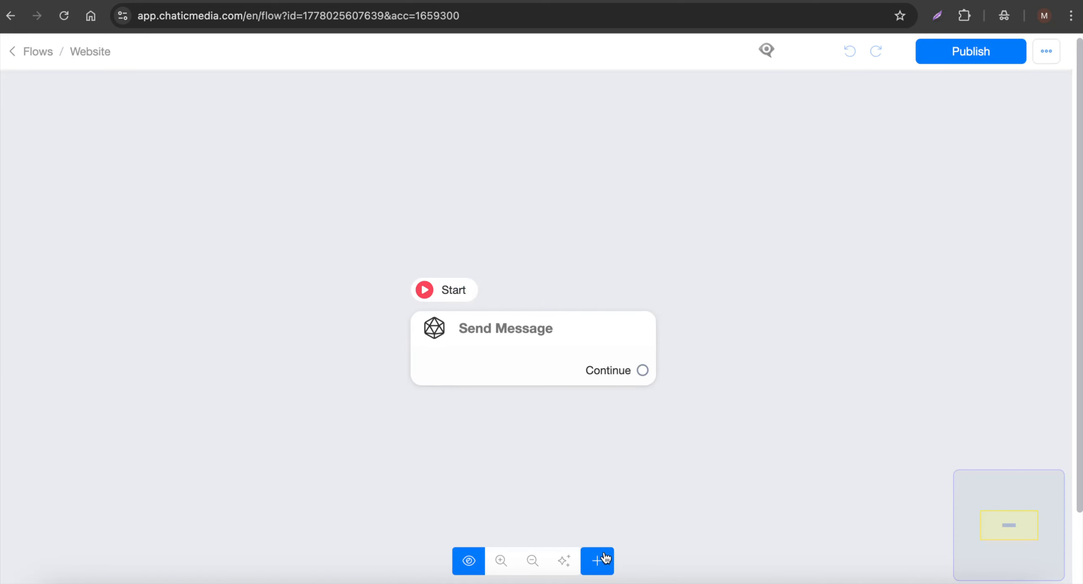
Add a Landing Page block to the Website flow and give it the headline "your website".
{"action": "left_click", "coordinate": [605, 558]}
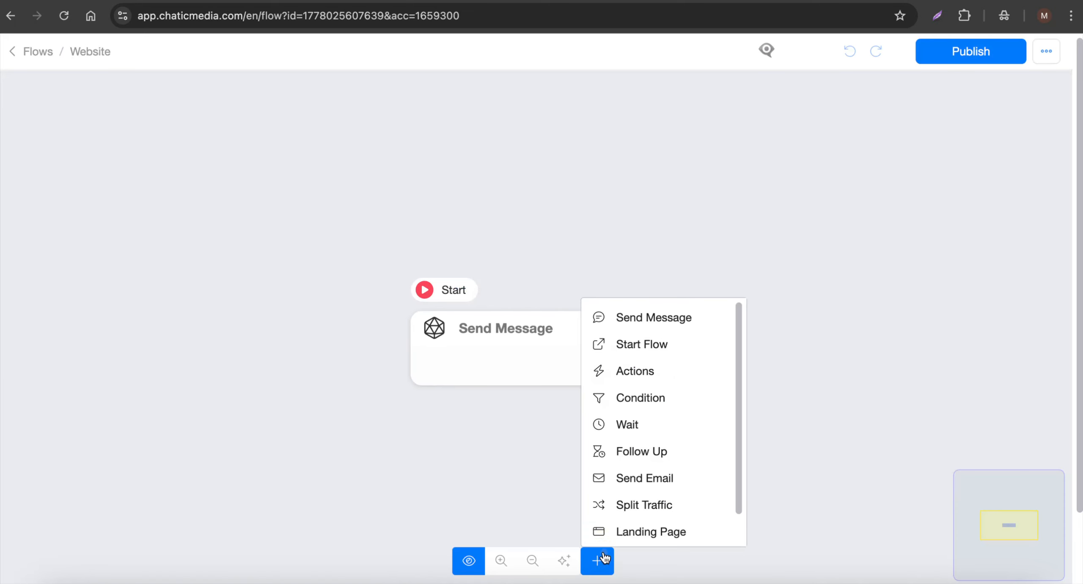
{"action": "left_click", "coordinate": [652, 534]}
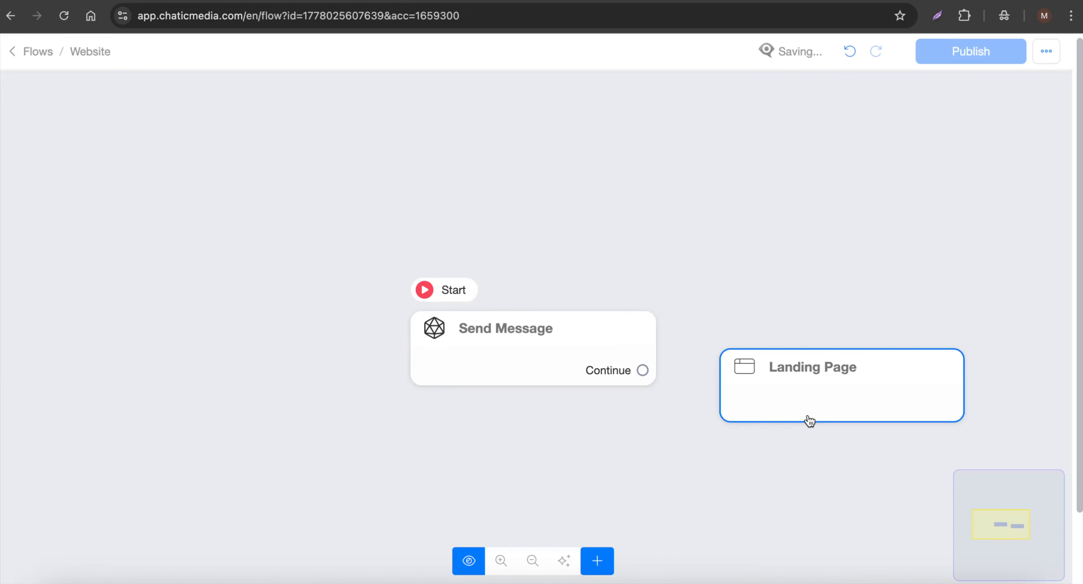
{"action": "left_click", "coordinate": [197, 234]}
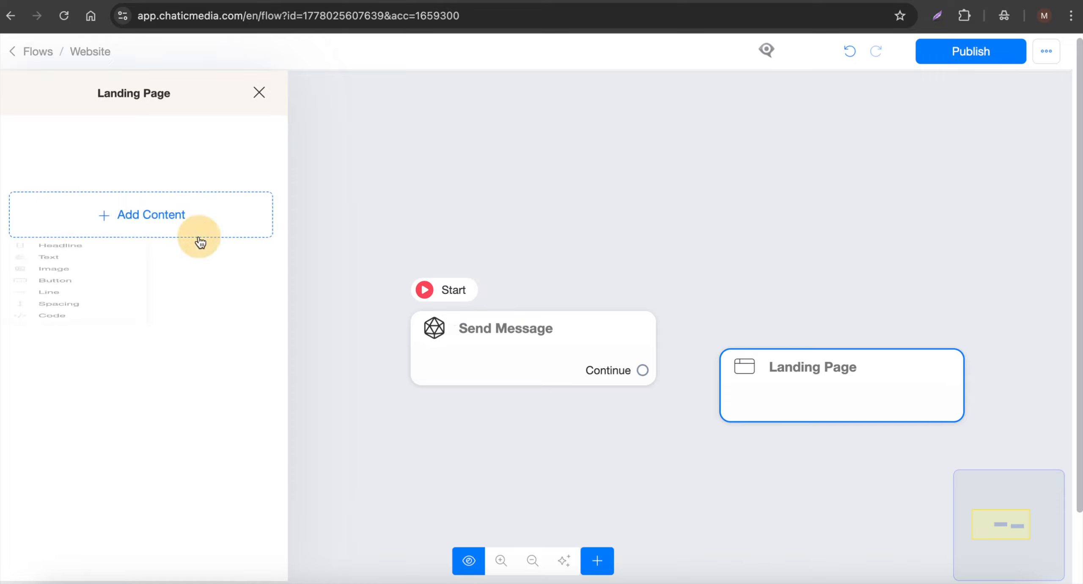
{"action": "left_click", "coordinate": [91, 257]}
{"action": "left_click", "coordinate": [95, 195]}
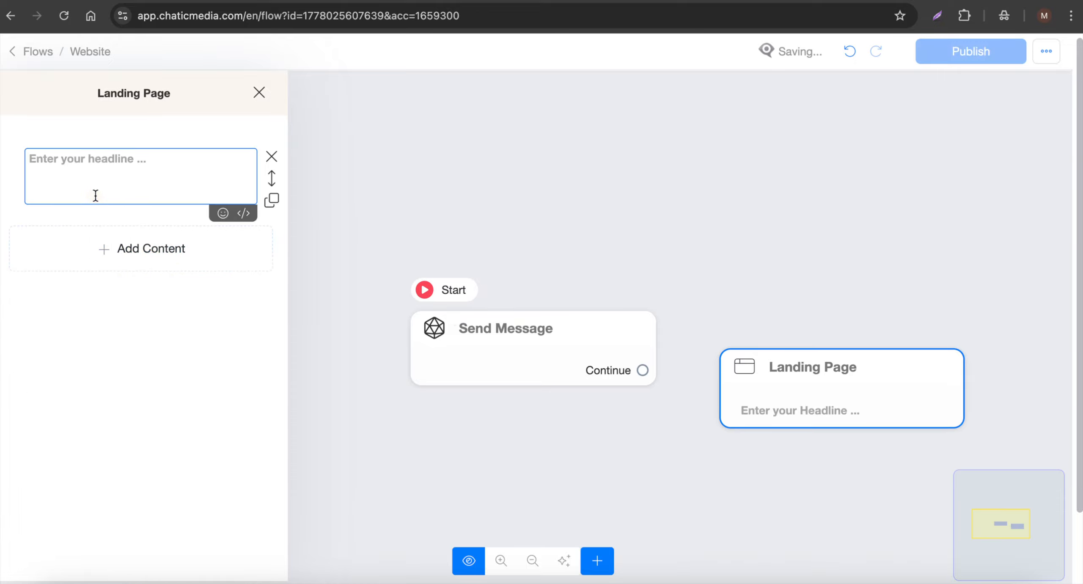
{"action": "type", "text": "yur website"}
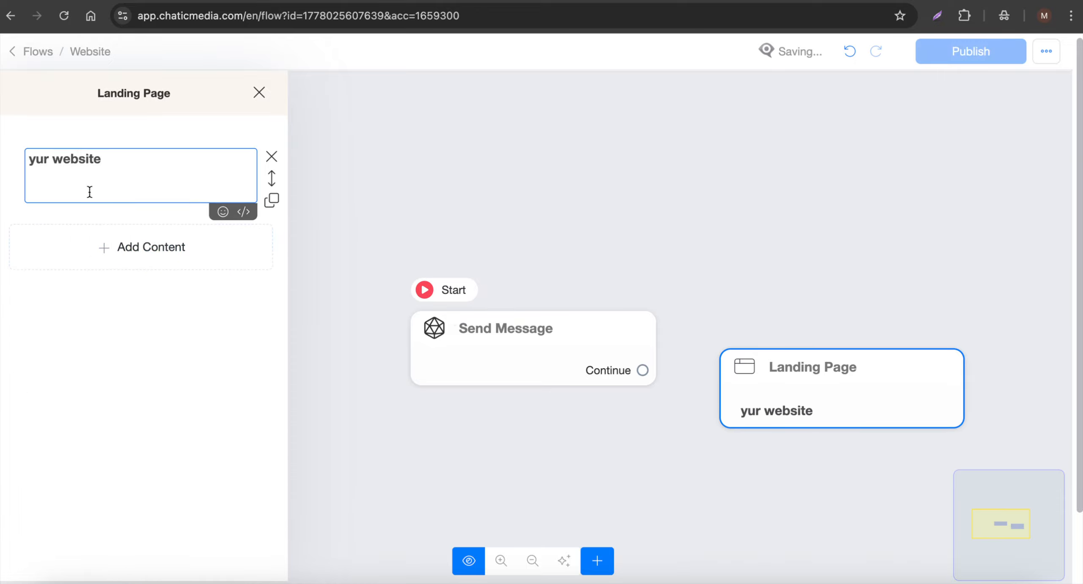
{"action": "left_click", "coordinate": [35, 160]}
{"action": "type", "text": "o"}
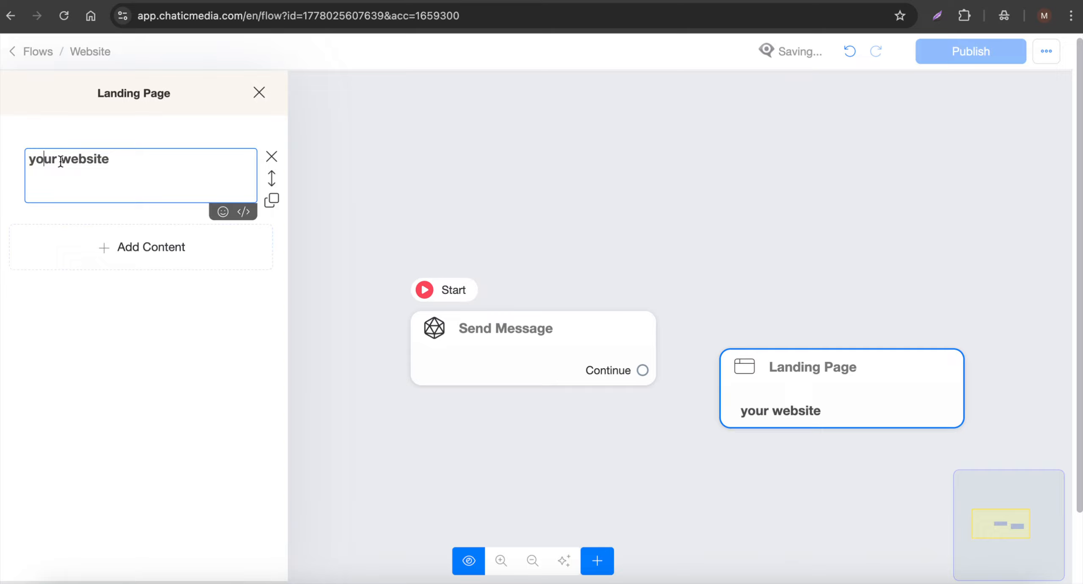
Add a code element below the landing page headline and paste the copied chat widget code into it.
{"action": "left_click", "coordinate": [139, 256]}
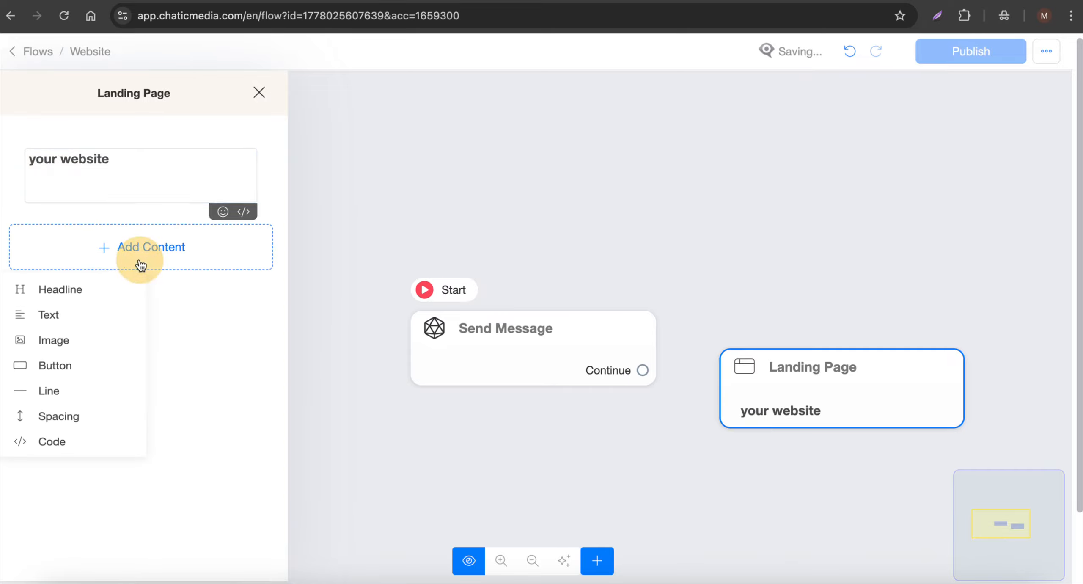
{"action": "left_click", "coordinate": [50, 455]}
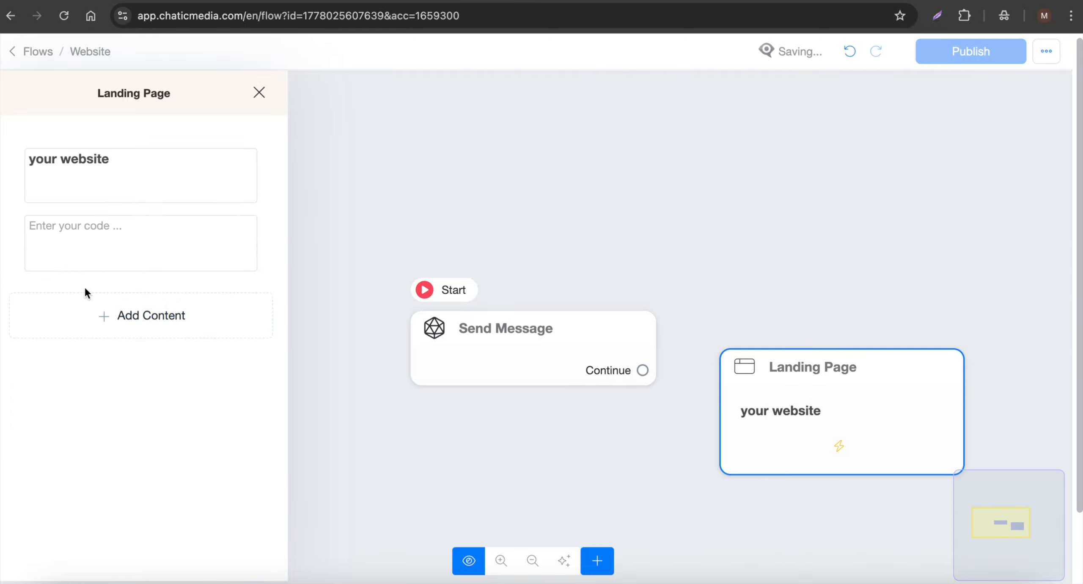
{"action": "left_click", "coordinate": [104, 246]}
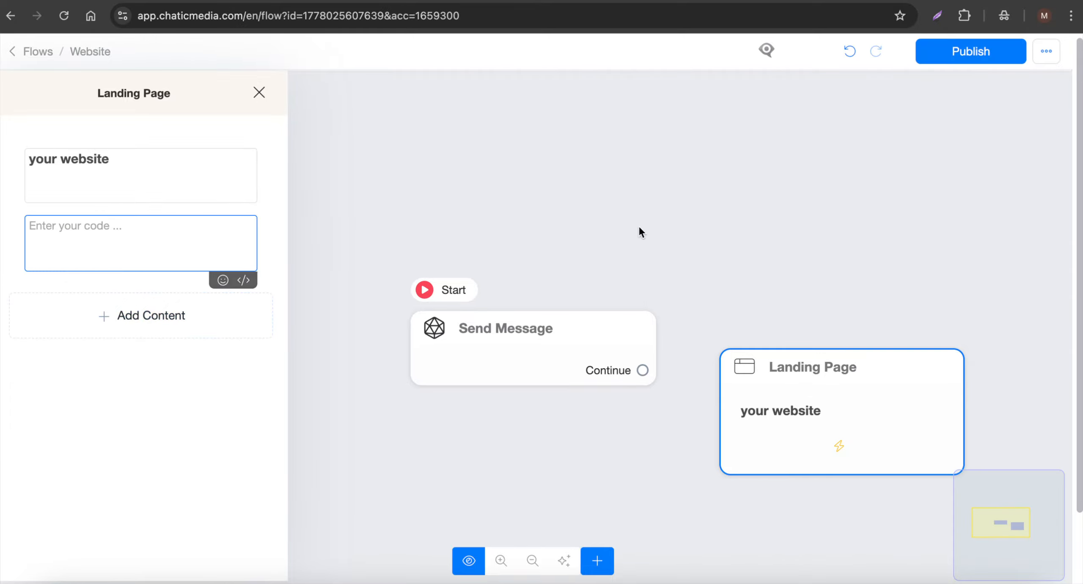
{"action": "key", "text": "super+v"}
{"action": "left_click", "coordinate": [909, 166]}
Publish the Website flow with its two blocks moved closer together and open the landing page's preview.
{"action": "left_click_drag", "start_coordinate": [603, 372], "coordinate": [423, 356]}
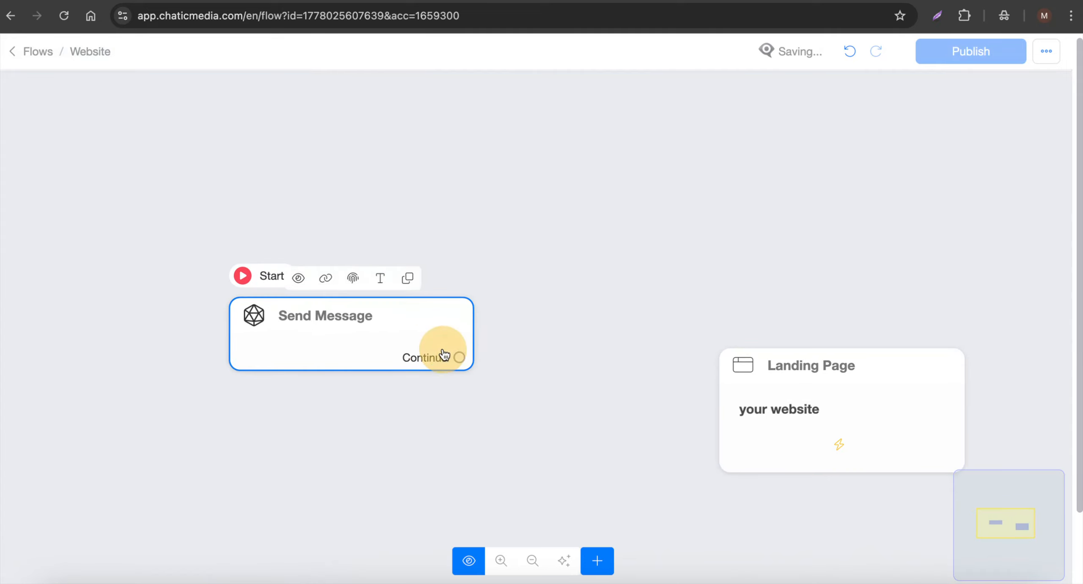
{"action": "left_click_drag", "start_coordinate": [812, 429], "coordinate": [677, 384]}
{"action": "scroll", "coordinate": [480, 253], "scroll_direction": "down", "scroll_amount": 3}
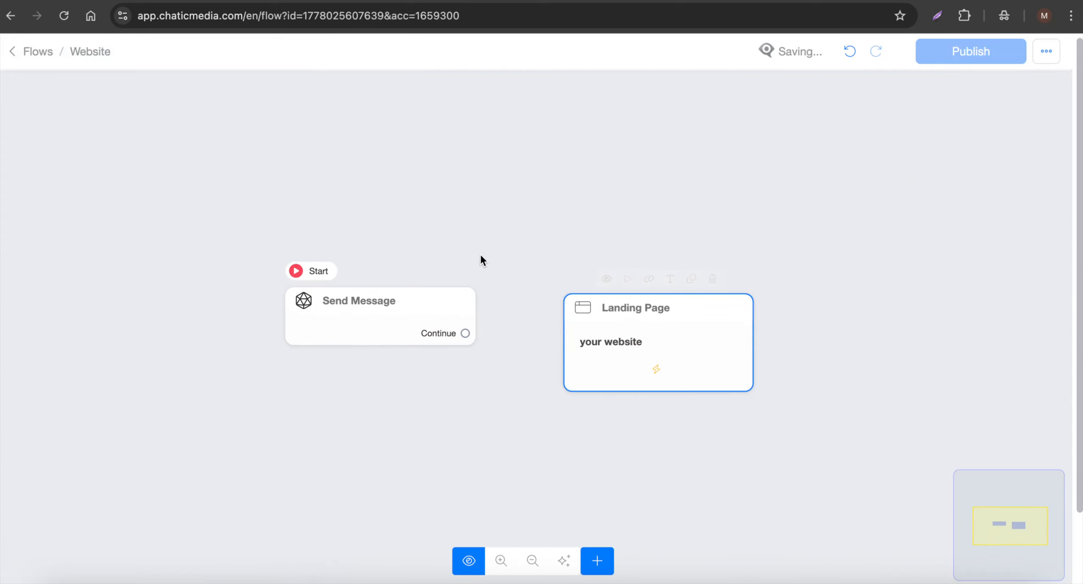
{"action": "left_click", "coordinate": [1007, 54]}
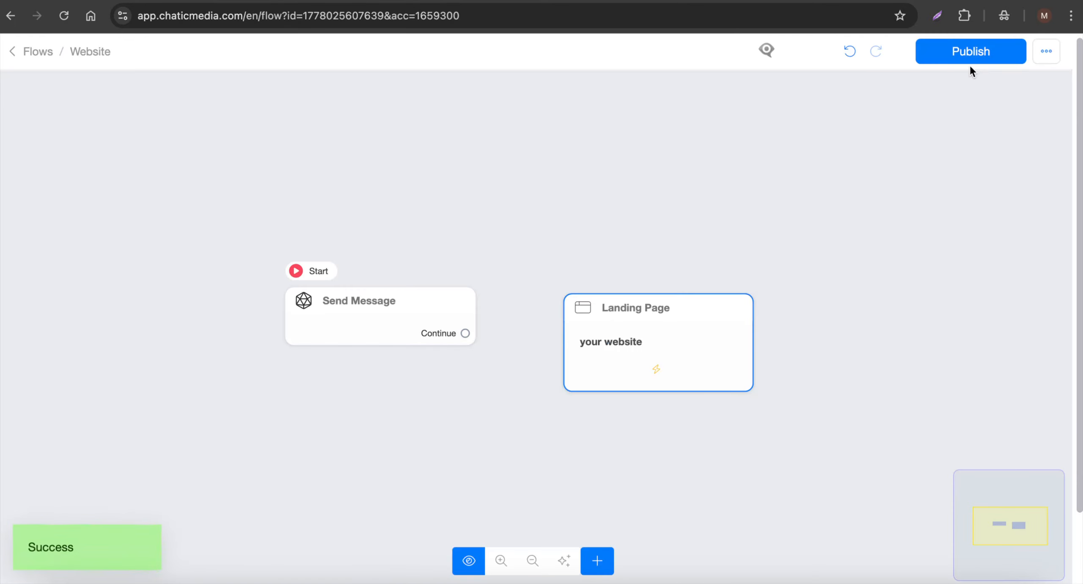
{"action": "mouse_move", "coordinate": [629, 319]}
{"action": "left_click", "coordinate": [606, 284]}
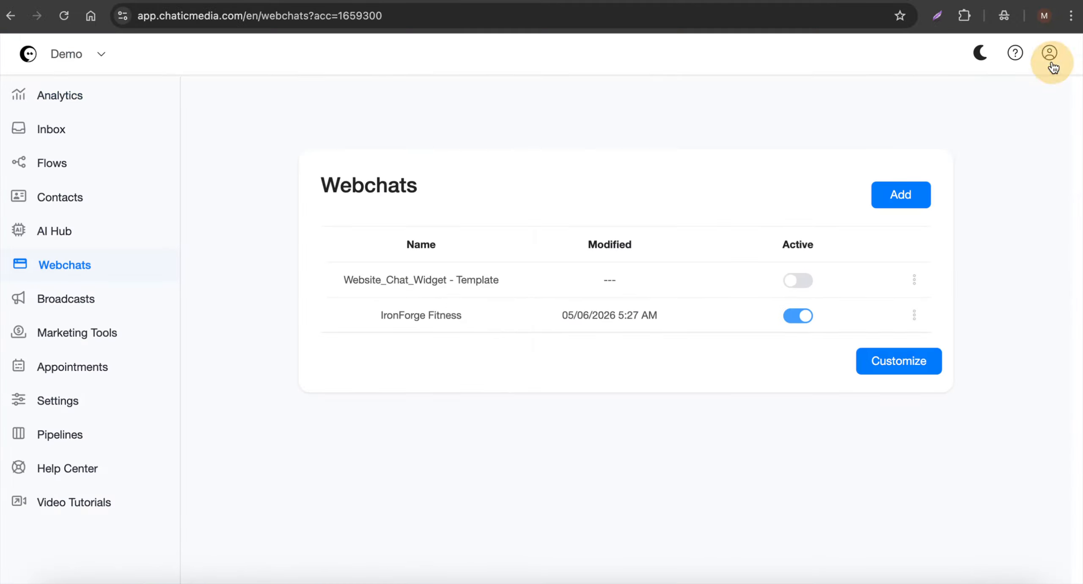
Open the IronForge Fitness agent in the AI Hub and examine the main branch address in its system message.
{"action": "left_click", "coordinate": [59, 233]}
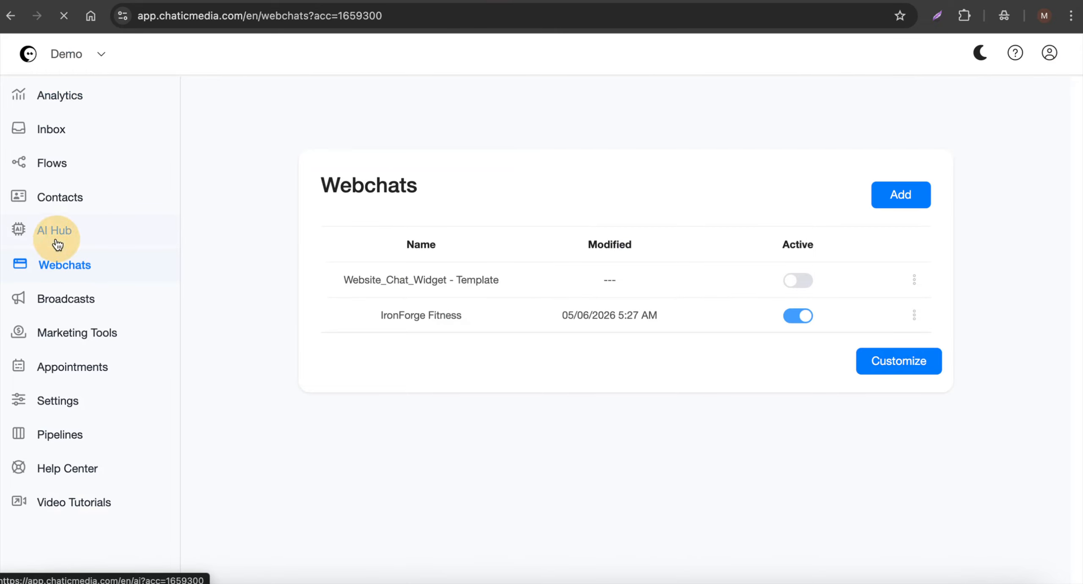
{"action": "scroll", "coordinate": [428, 508], "scroll_direction": "down", "scroll_amount": 4}
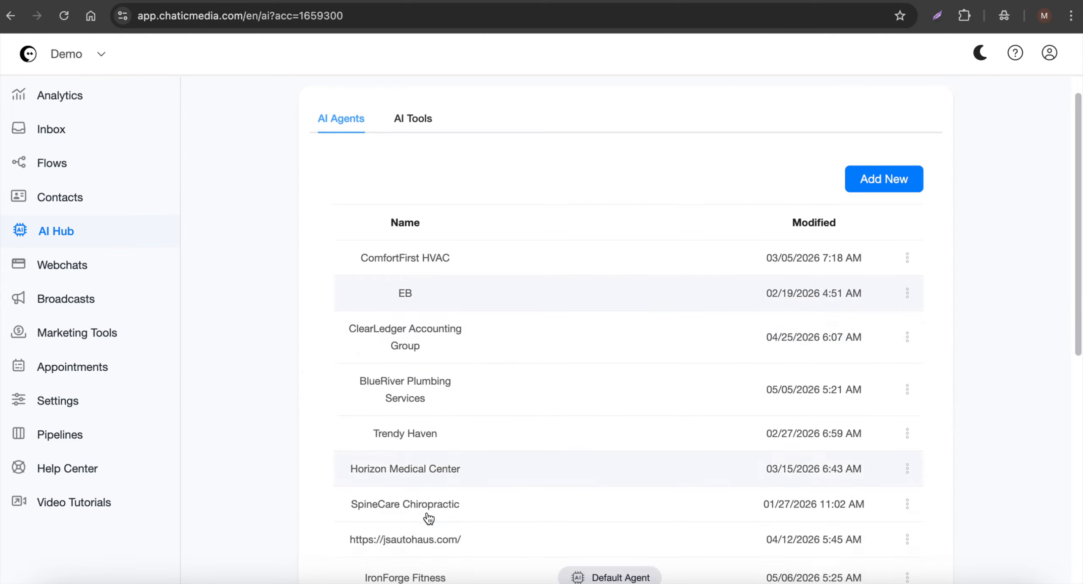
{"action": "left_click", "coordinate": [444, 468]}
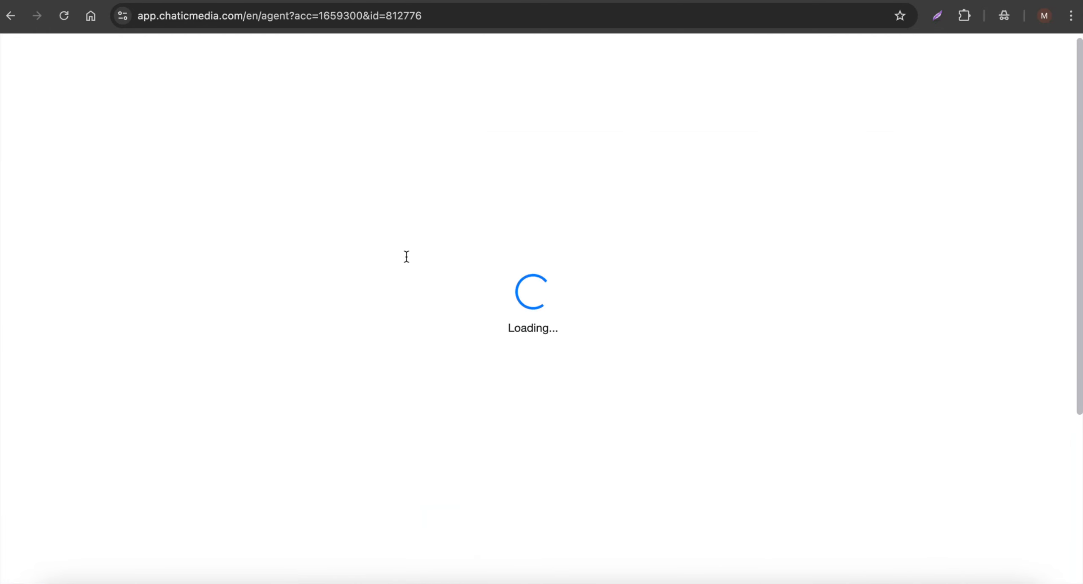
{"action": "scroll", "coordinate": [402, 326], "scroll_direction": "down", "scroll_amount": 5}
{"action": "scroll", "coordinate": [402, 329], "scroll_direction": "down", "scroll_amount": 2}
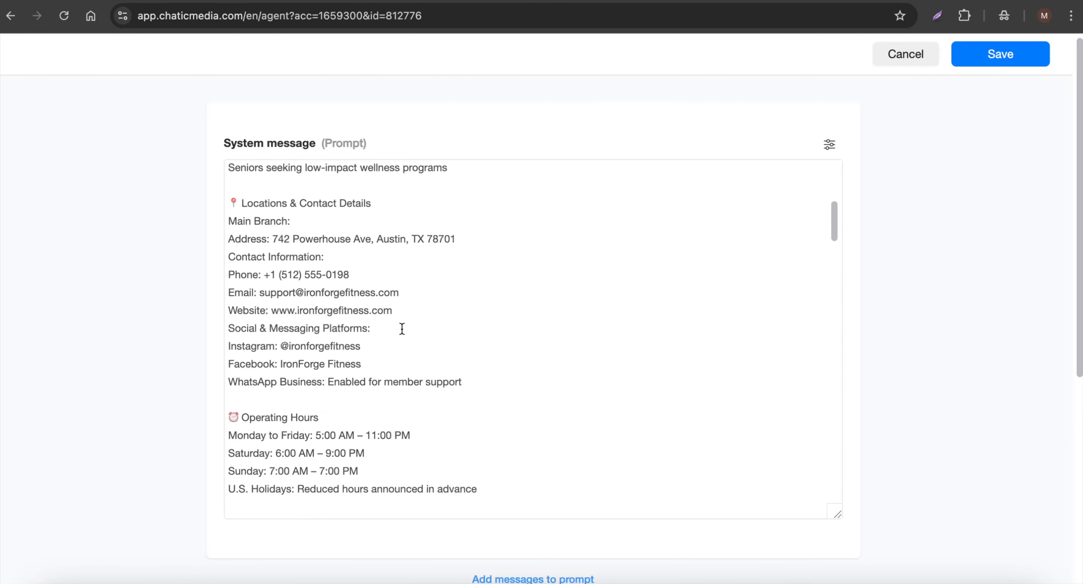
{"action": "left_click", "coordinate": [272, 239]}
{"action": "left_click", "coordinate": [521, 240]}
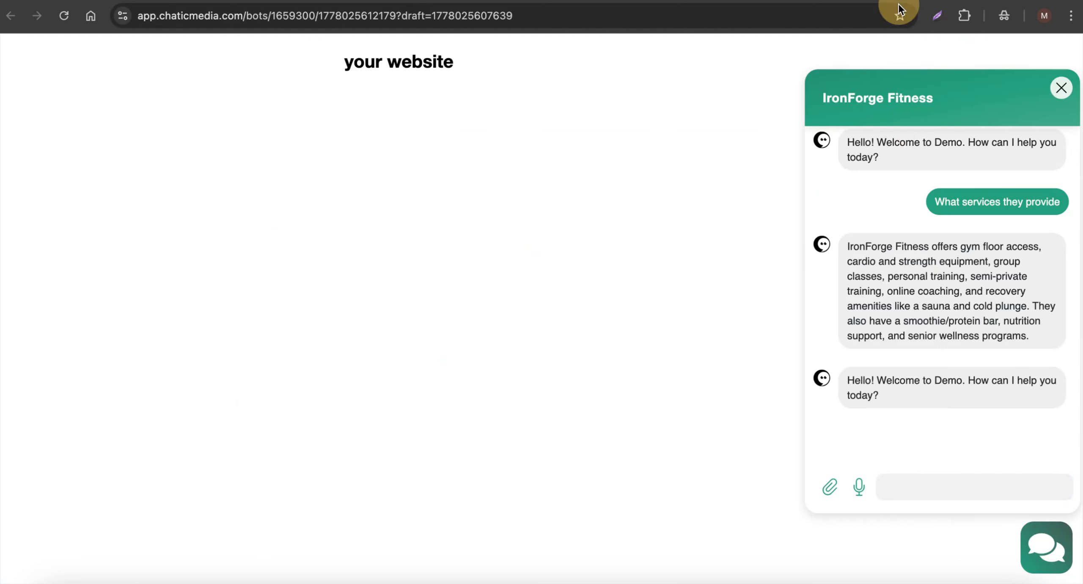
Test the chat widget on the landing page by sending "What is your address?".
{"action": "left_click", "coordinate": [943, 493]}
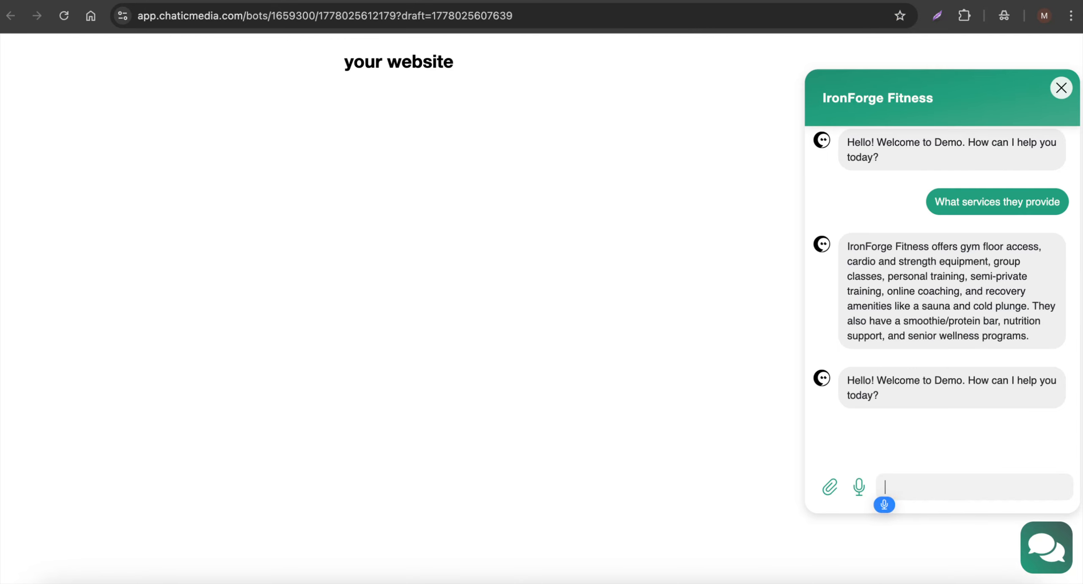
{"action": "type", "text": "What is your address?"}
{"action": "key", "text": "Return"}
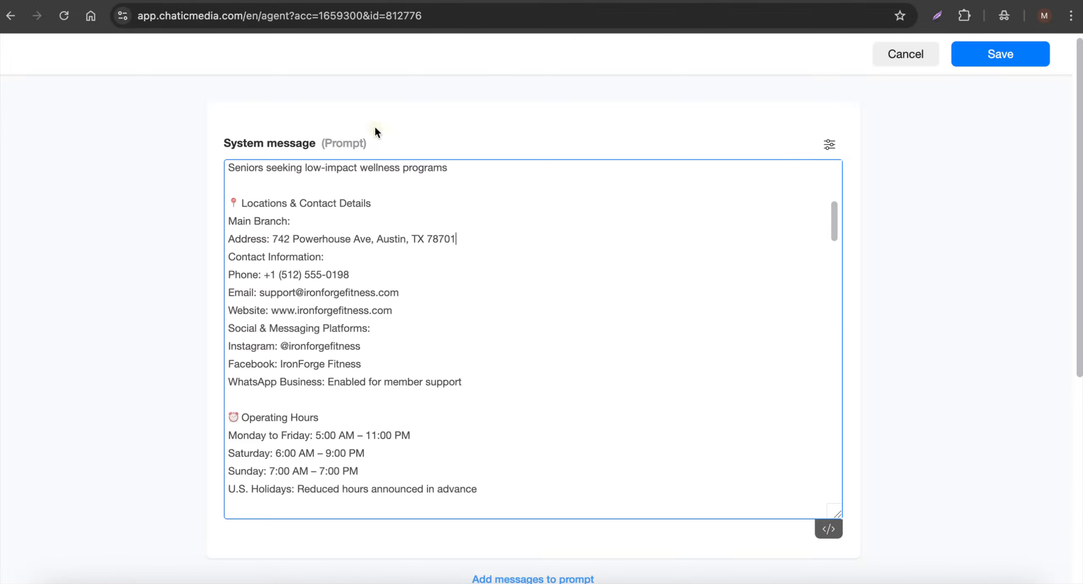
Review the rest of the agent's system message and its assigned AI tools, and switch to the Canva design page.
{"action": "scroll", "coordinate": [343, 341], "scroll_direction": "down", "scroll_amount": 15}
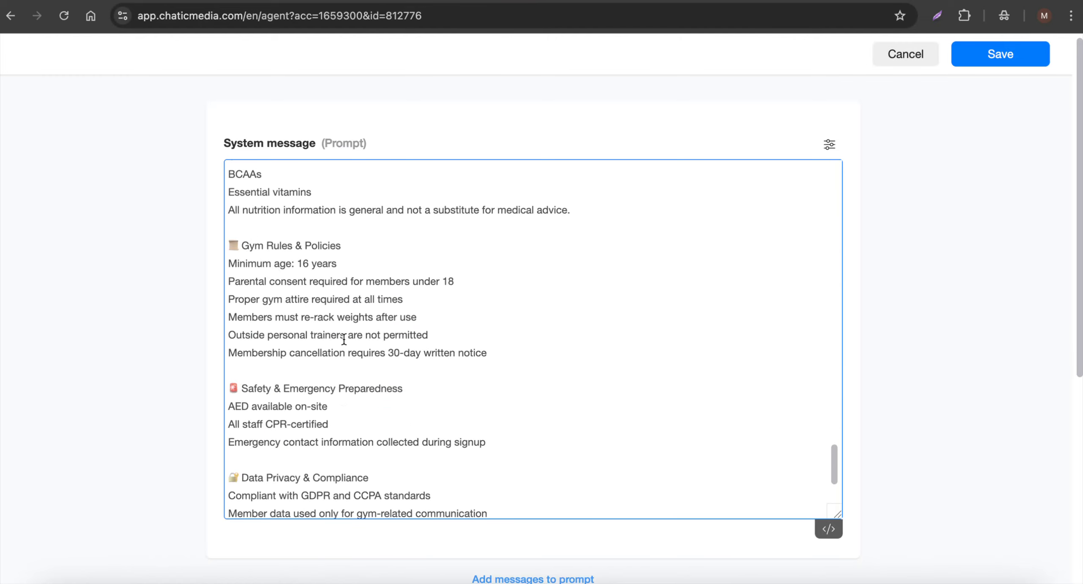
{"action": "scroll", "coordinate": [344, 339], "scroll_direction": "down", "scroll_amount": 10}
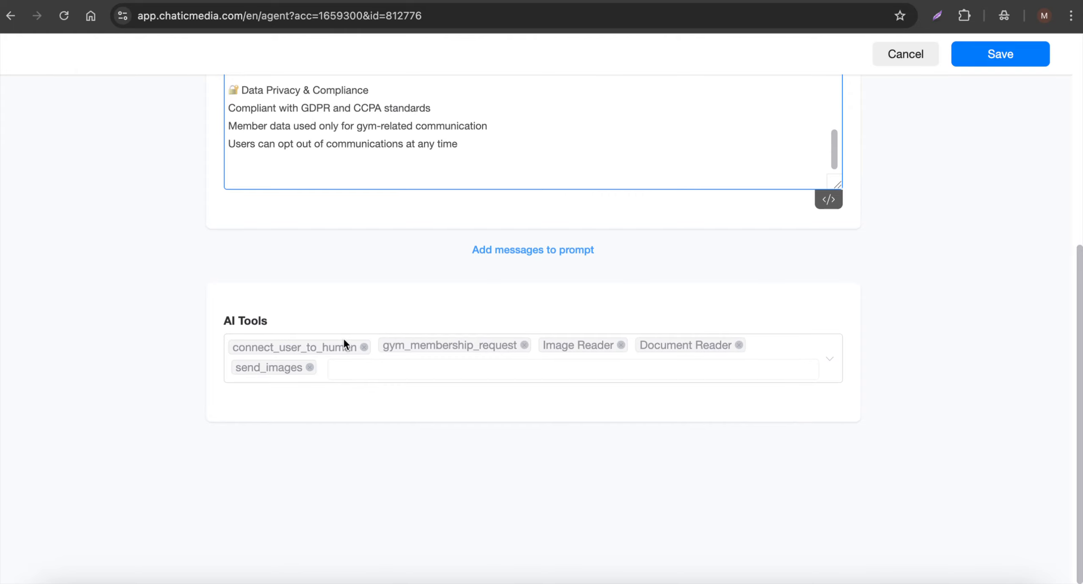
{"action": "left_click", "coordinate": [477, 371]}
{"action": "left_click", "coordinate": [477, 371]}
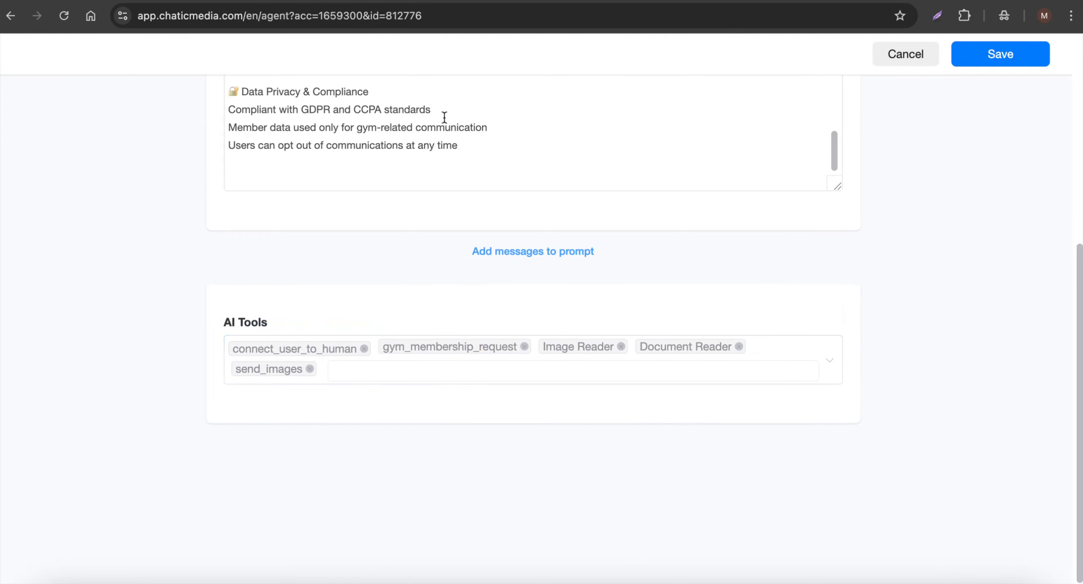
{"action": "left_click", "coordinate": [397, 0]}
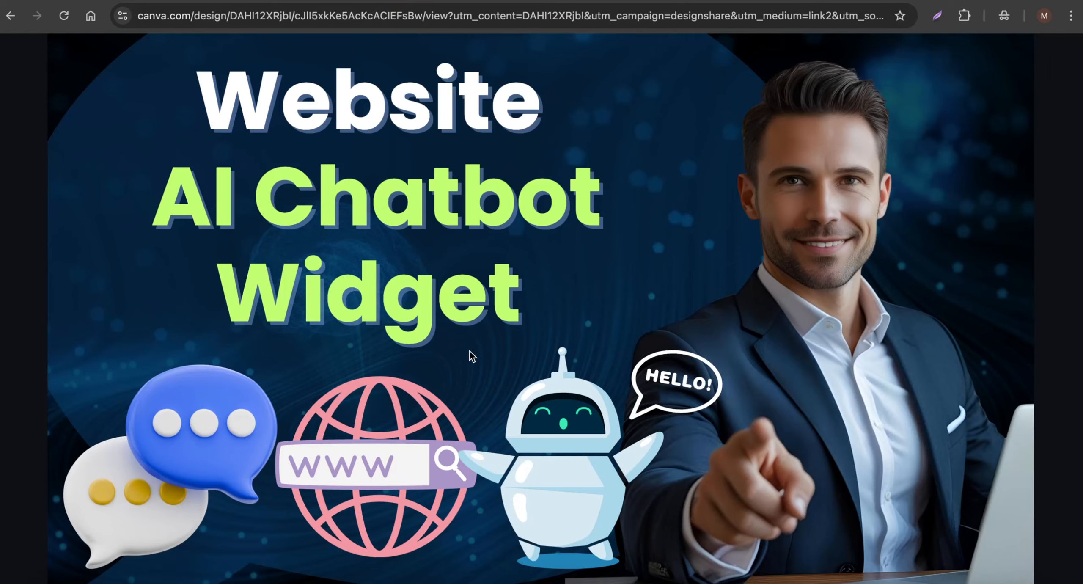